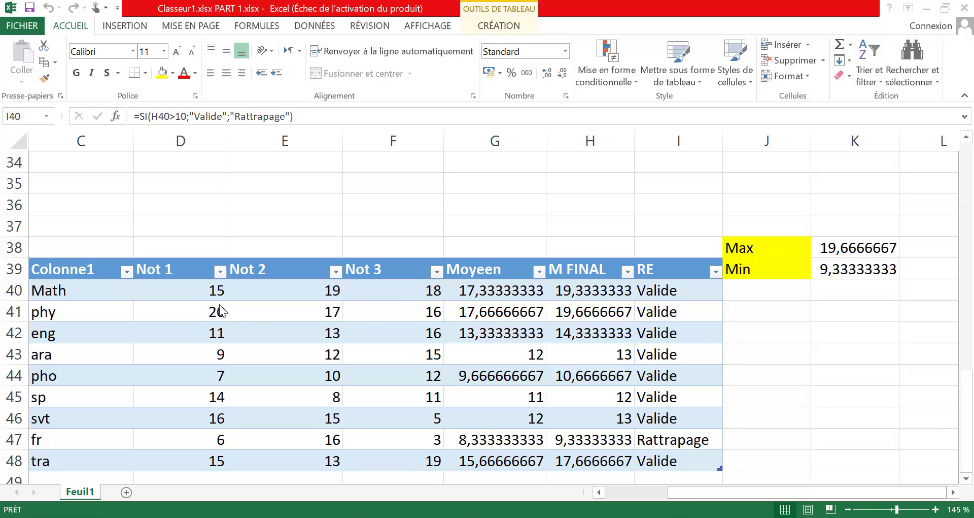
Enter -17 as the Moyeen value of the phy row, and undo that entry.
left_click(380, 292)
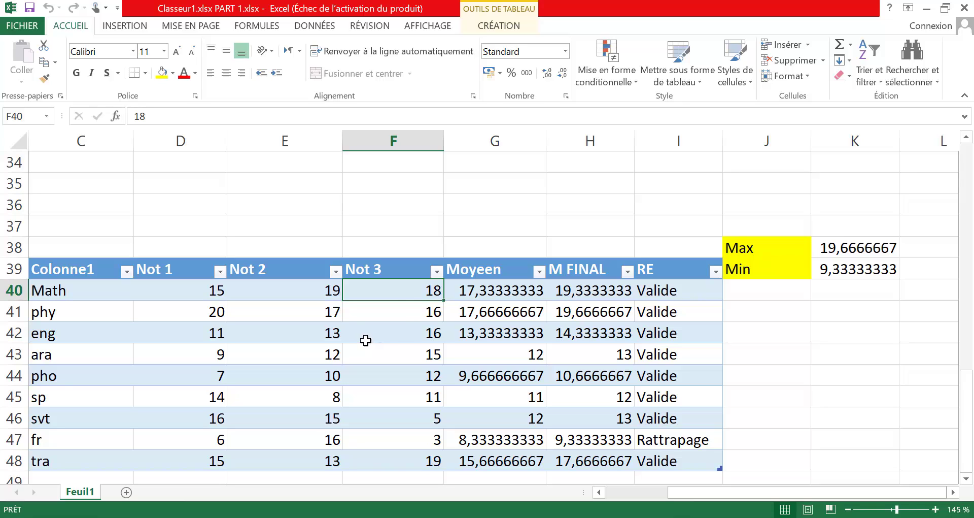
left_click(484, 313)
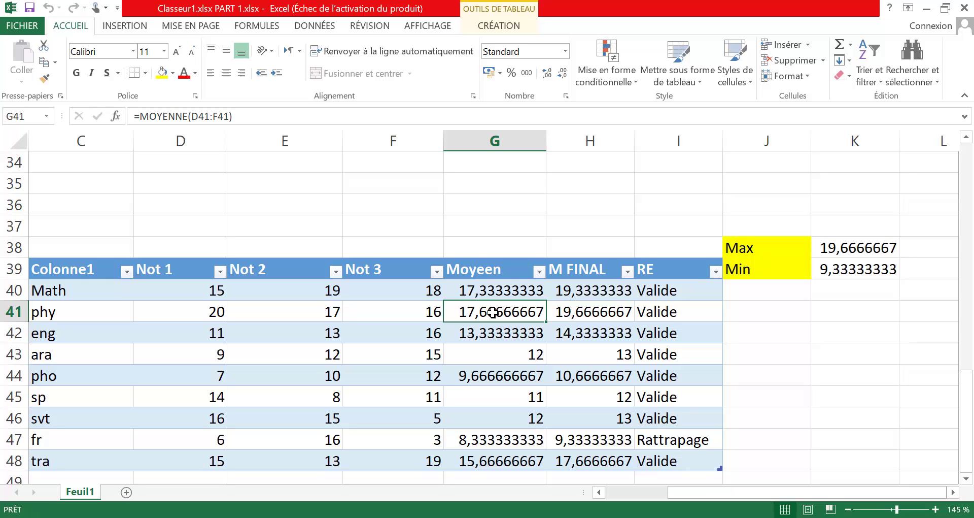
type("-17")
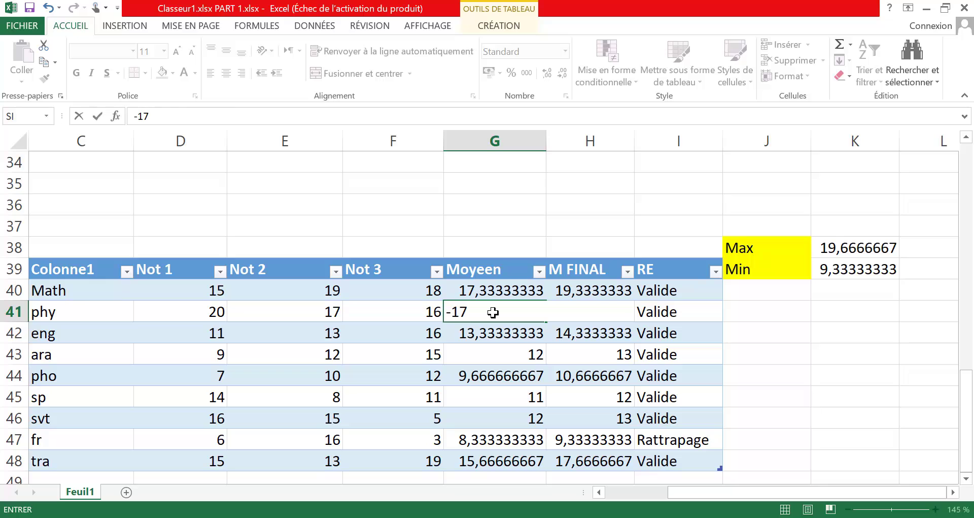
key("Return")
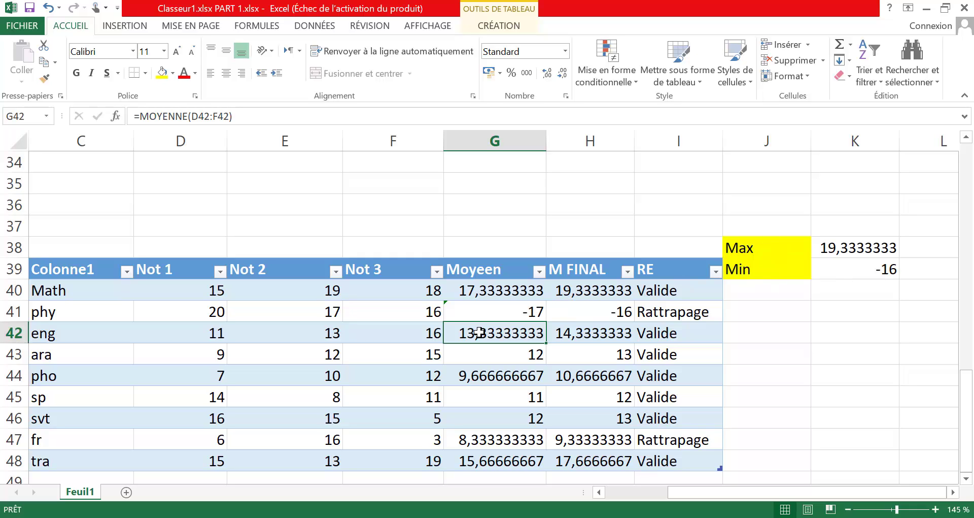
key("ctrl+z")
Apply data validation to the Moyeen values in G40:G48, allowing only whole numbers (Nombre entier) greater than (supérieure à) 0.
left_click_drag(482, 286, 487, 455)
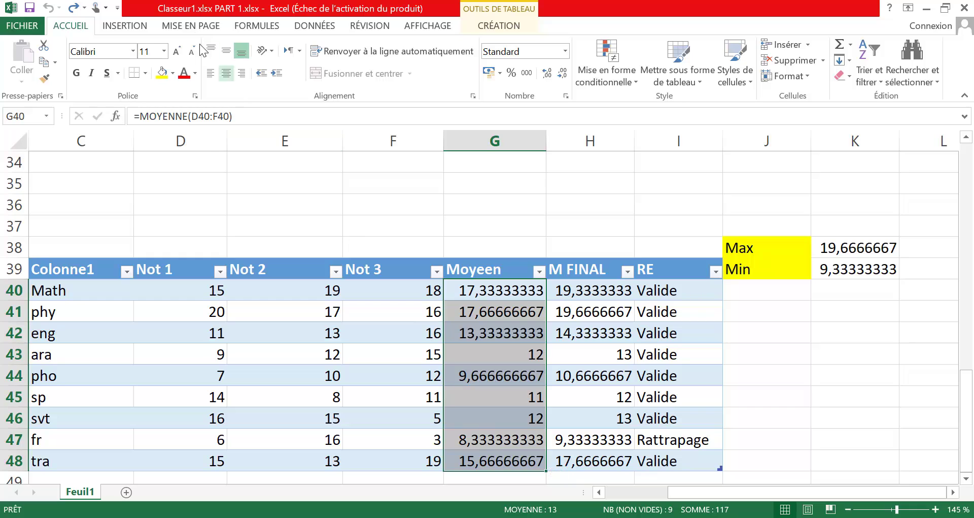
left_click(315, 25)
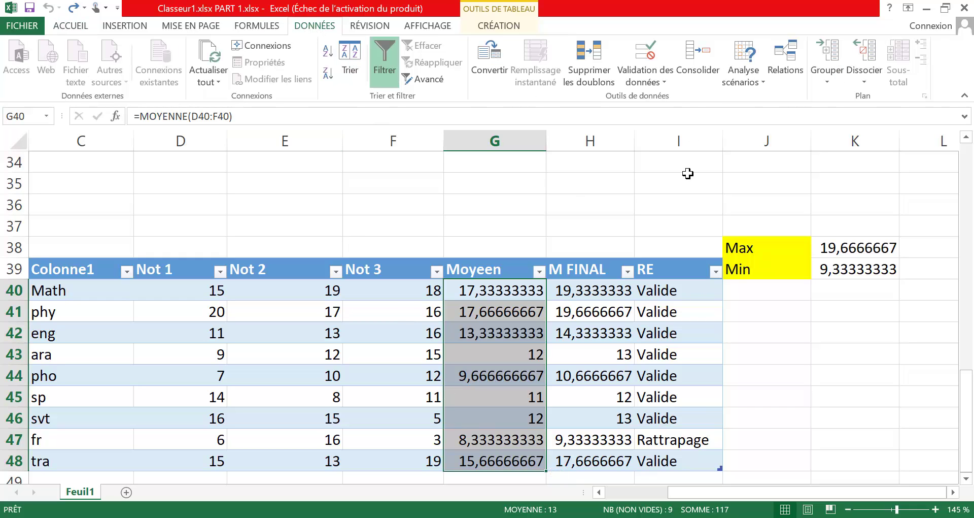
left_click(642, 58)
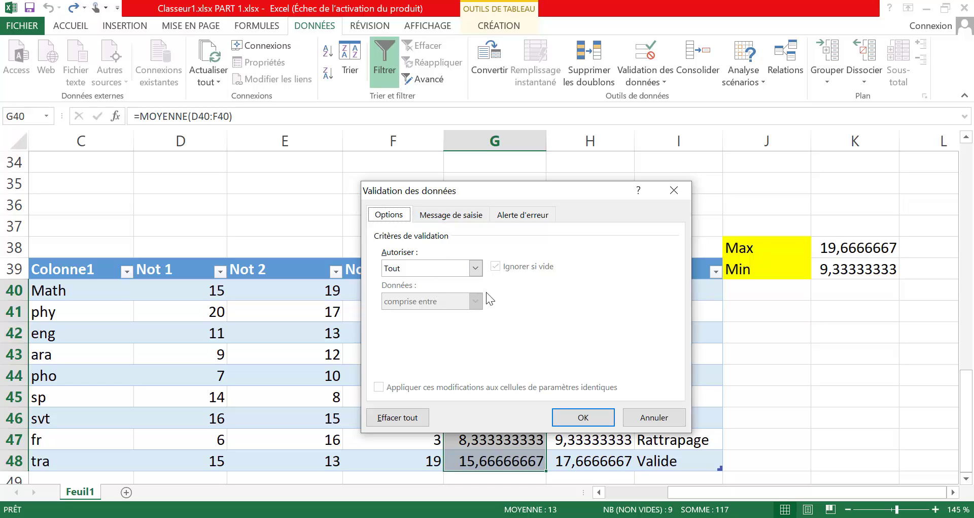
left_click(475, 268)
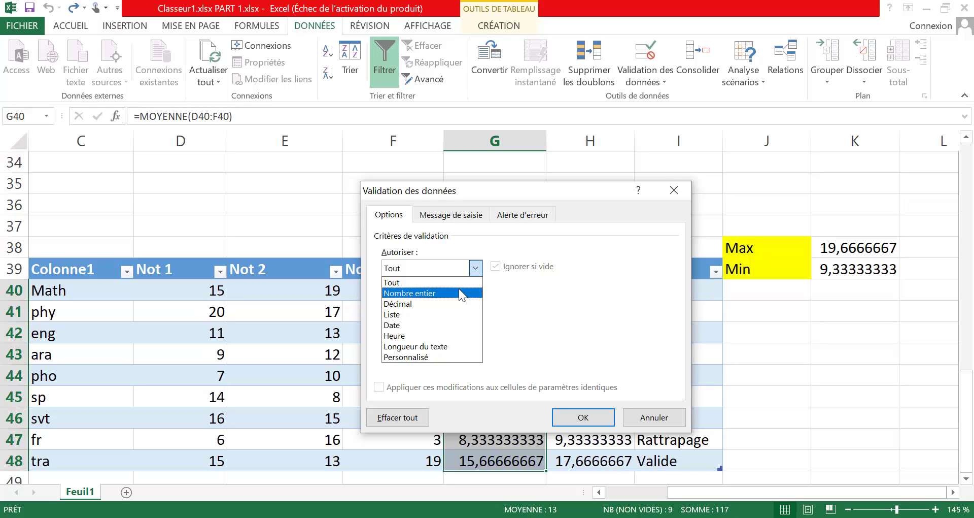
left_click(460, 293)
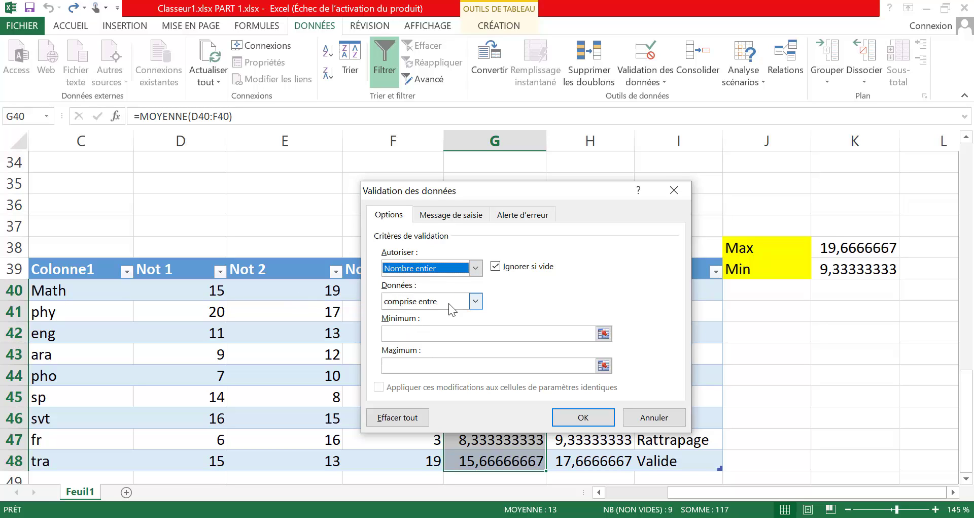
left_click(448, 303)
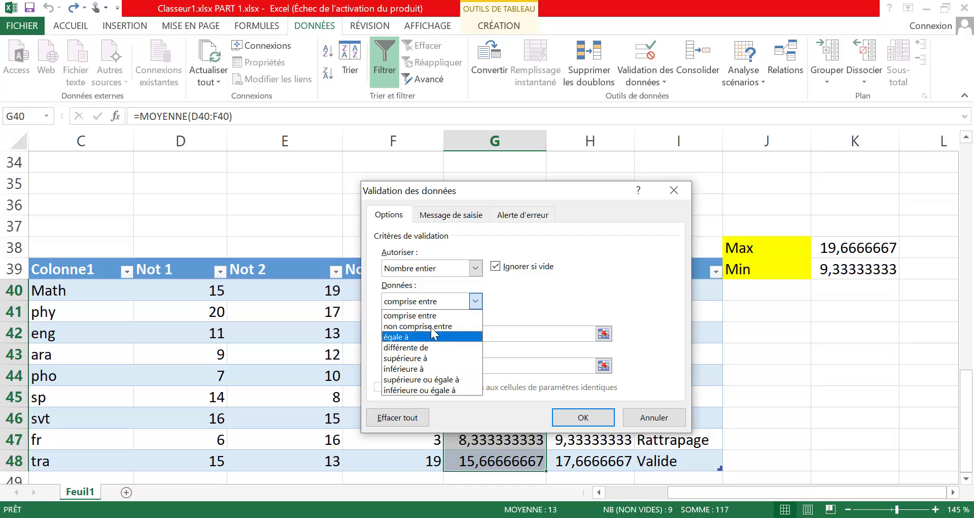
left_click(435, 358)
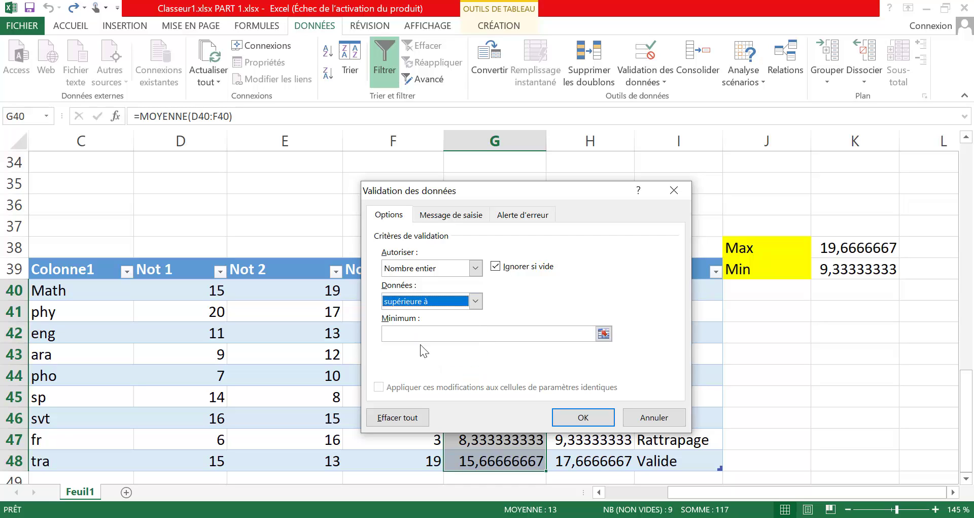
left_click(416, 332)
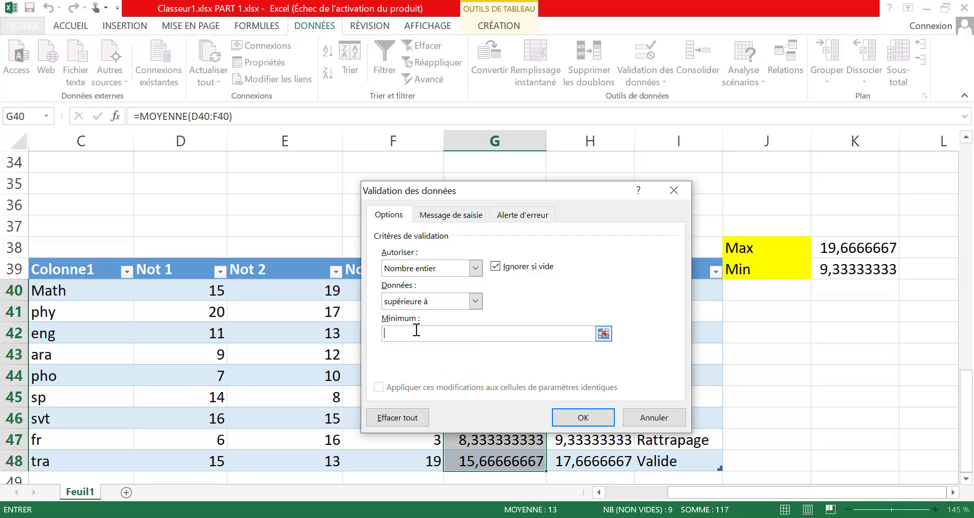
type("0")
left_click(583, 417)
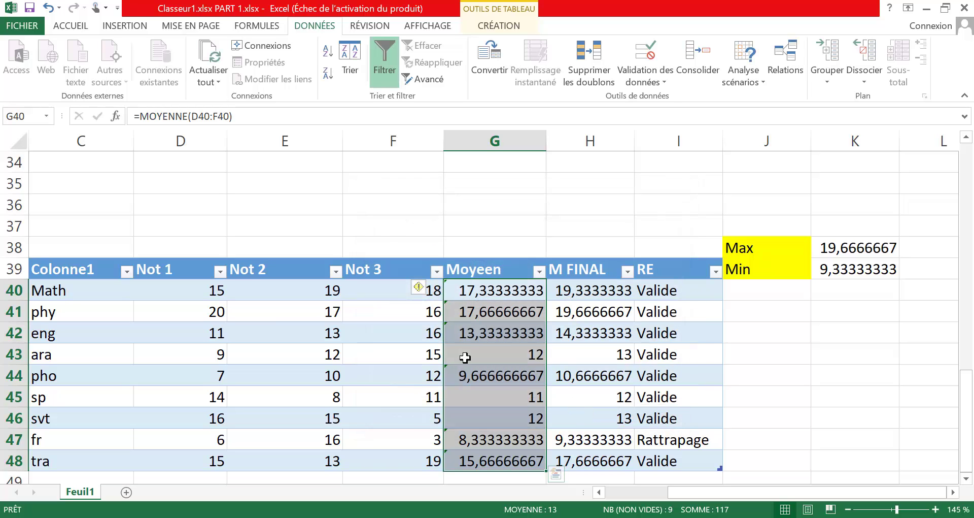
Test the validation rule by trying to enter -20 as the Moyeen value of the ara row.
left_click(504, 327)
left_click(513, 354)
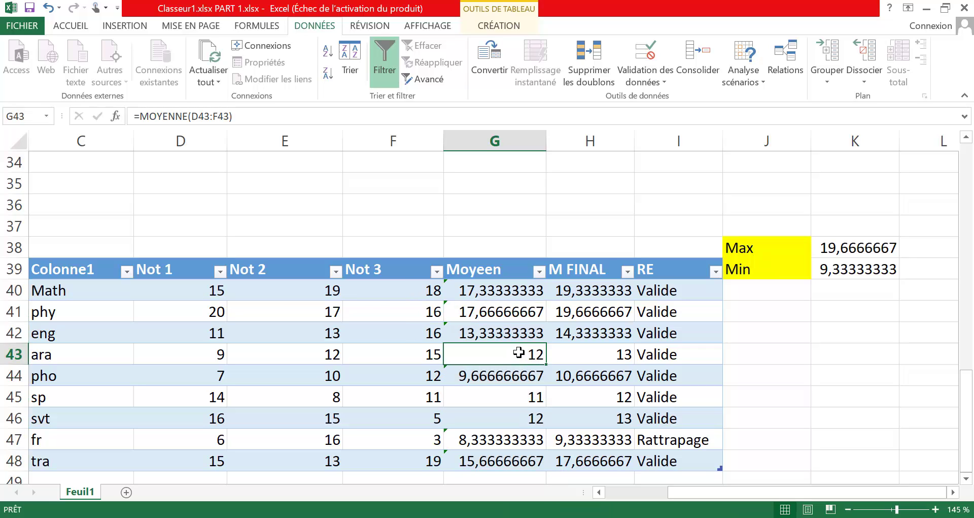
type("-2")
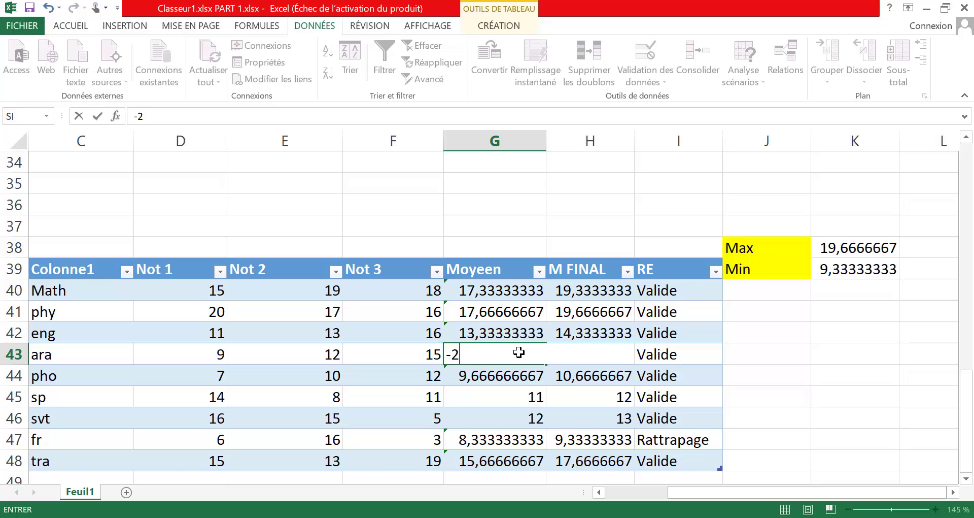
type("0")
key("Return")
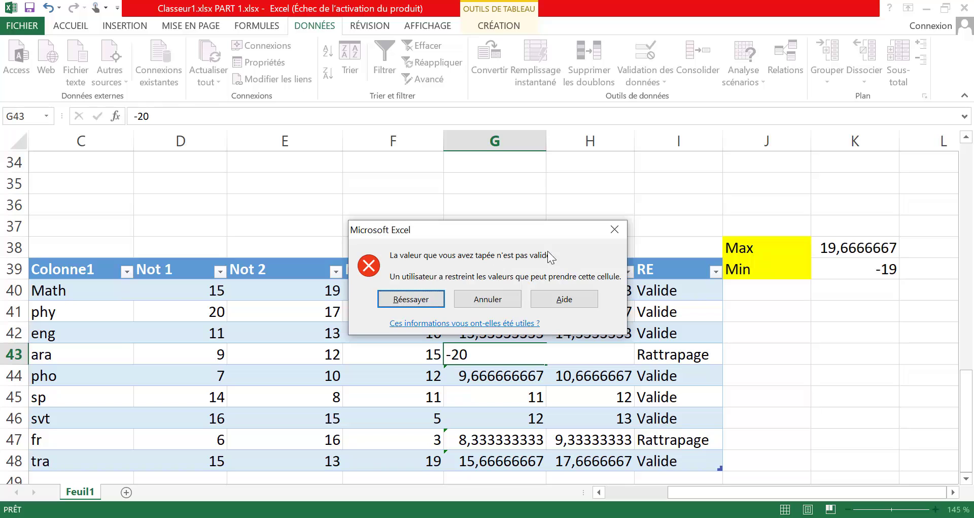
Retry the ara row's Moyeen entry with the value 12.
left_click(415, 304)
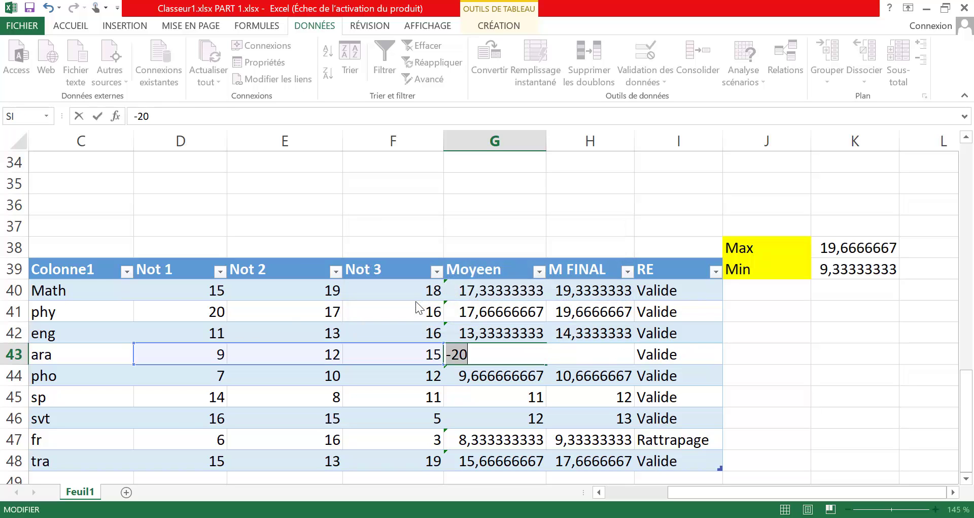
type("12")
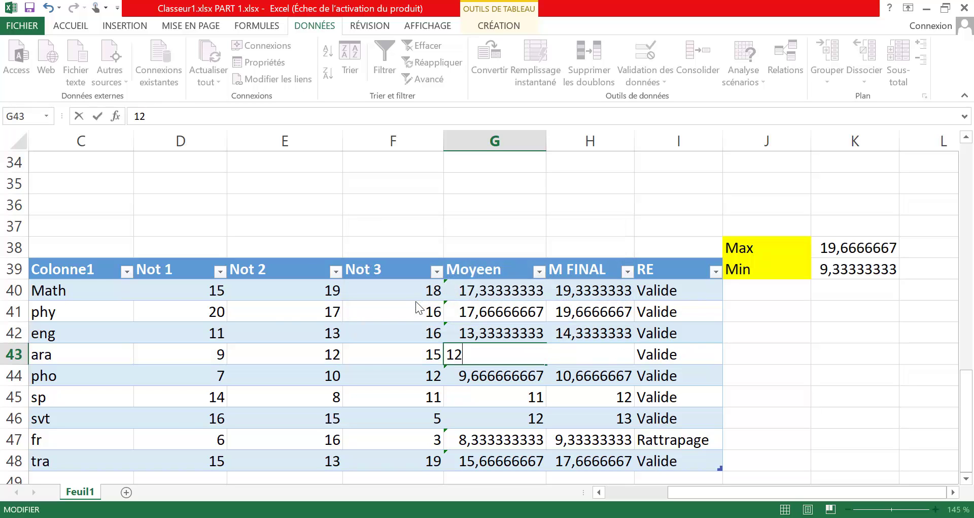
key("Return")
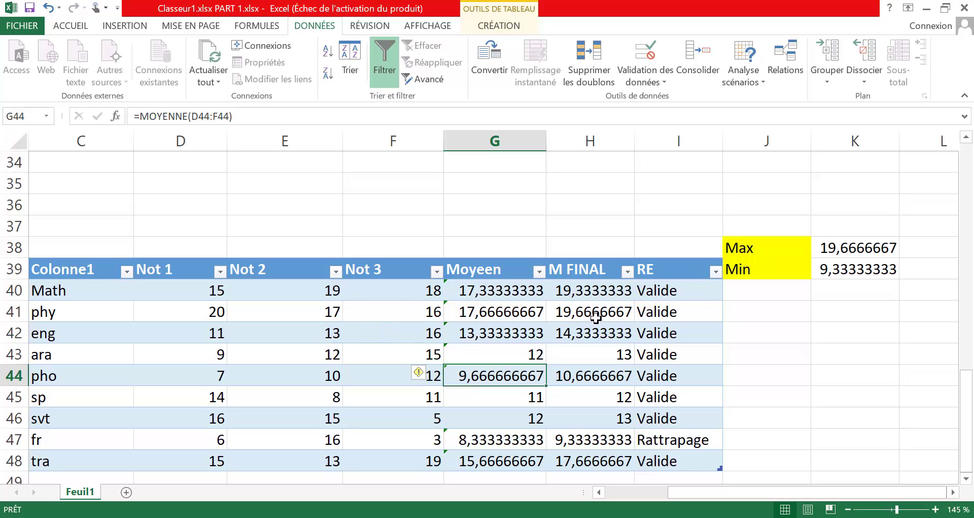
left_click(510, 303)
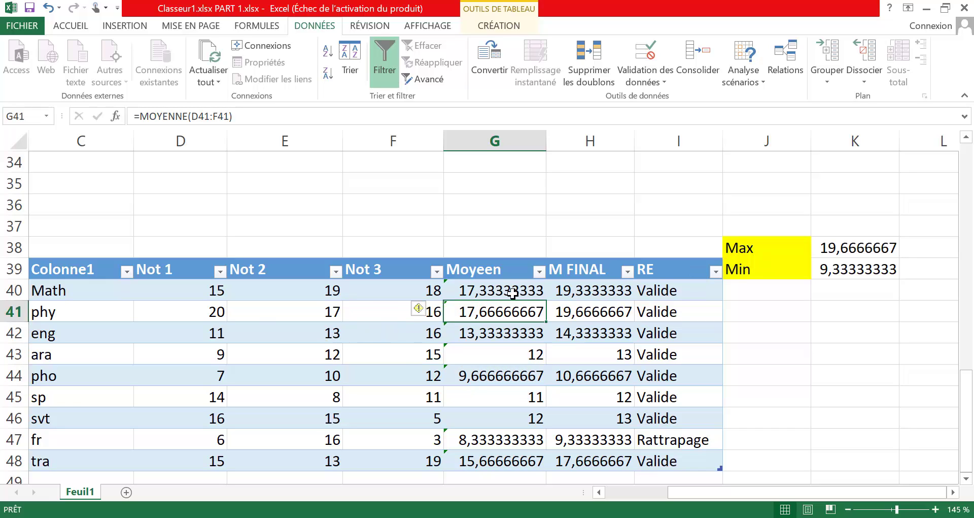
left_click(512, 292)
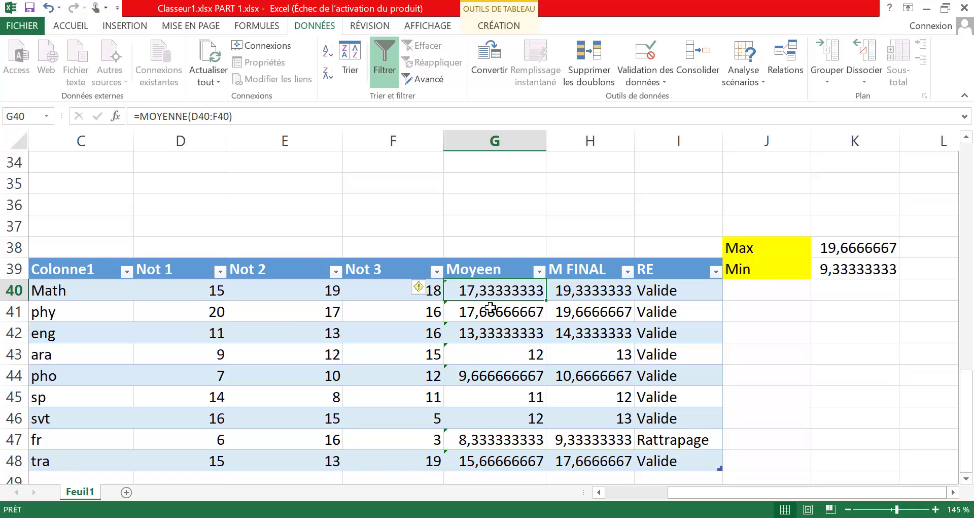
left_click_drag(493, 302, 491, 337)
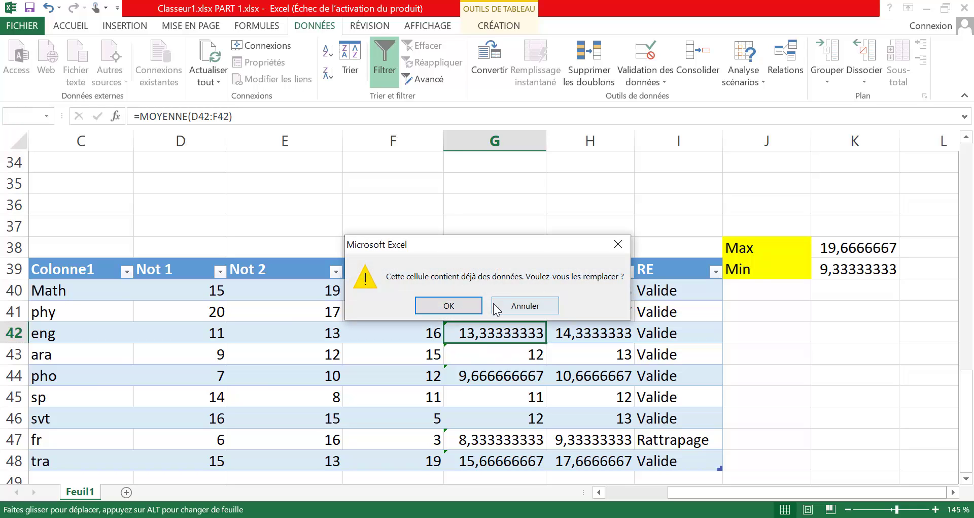
left_click(629, 242)
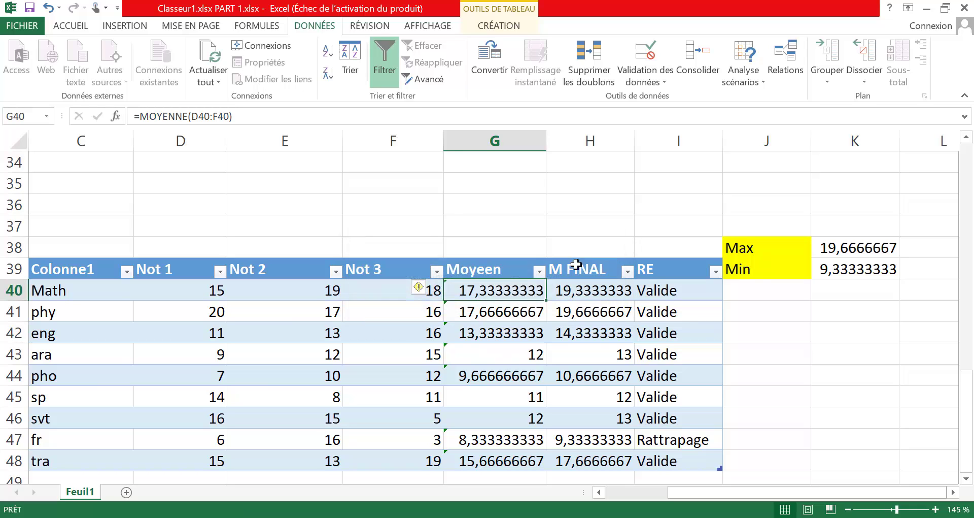
left_click(508, 308)
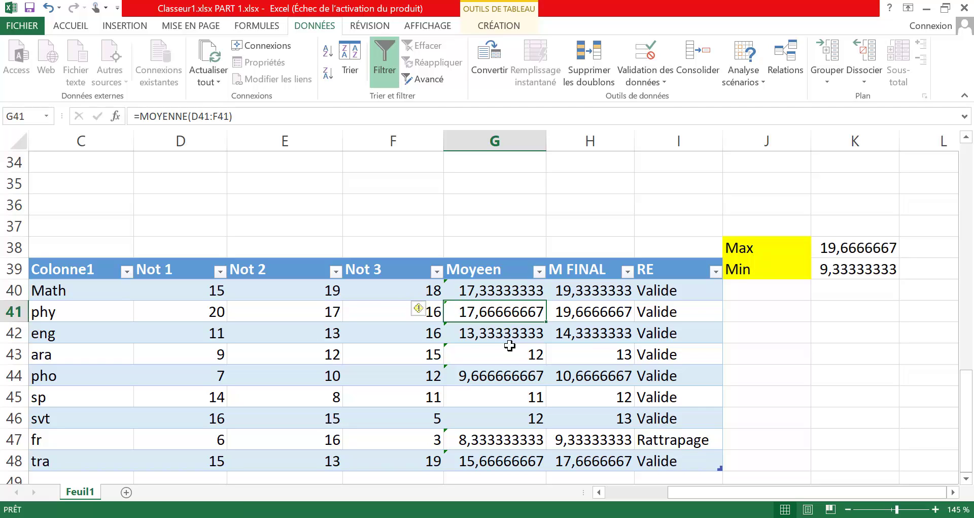
Add an input message to the validation of G40:G48 with the title "atention" and the message ">0".
left_click_drag(510, 286, 487, 464)
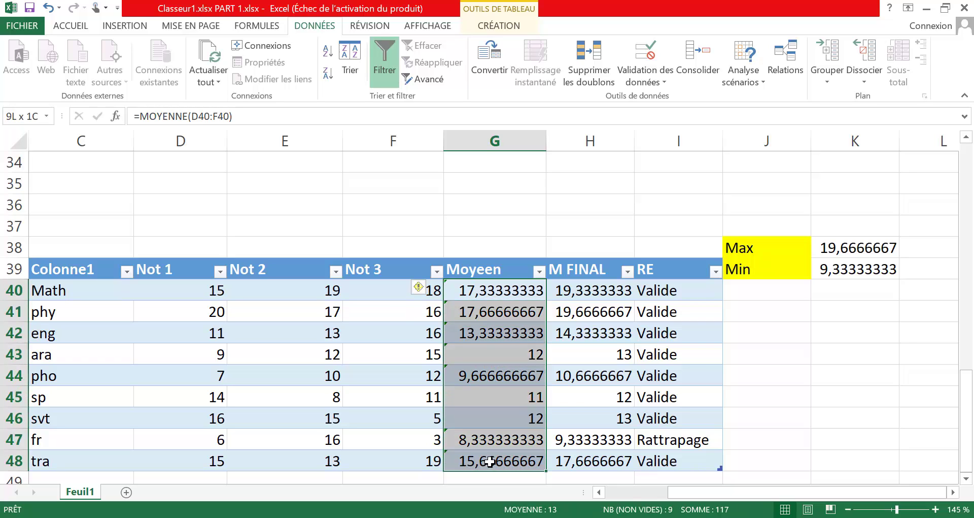
left_click(649, 65)
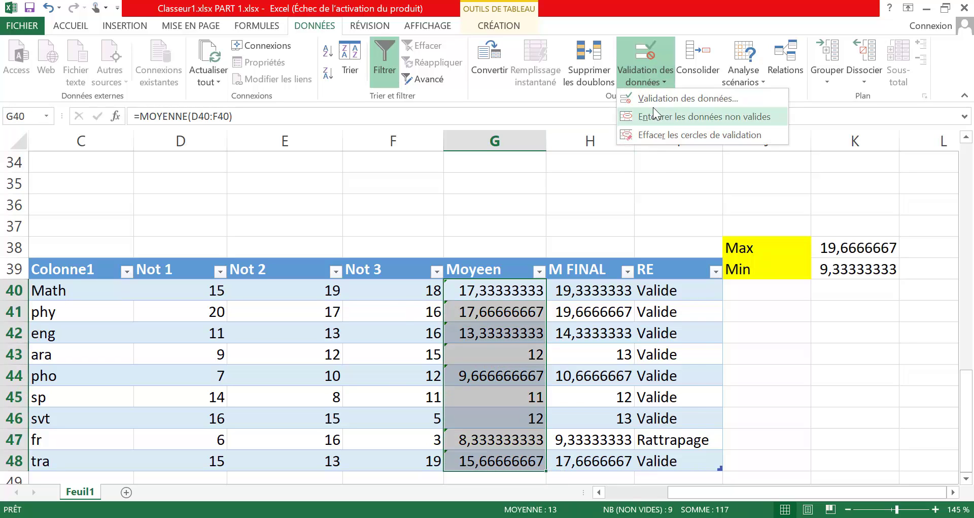
left_click(640, 104)
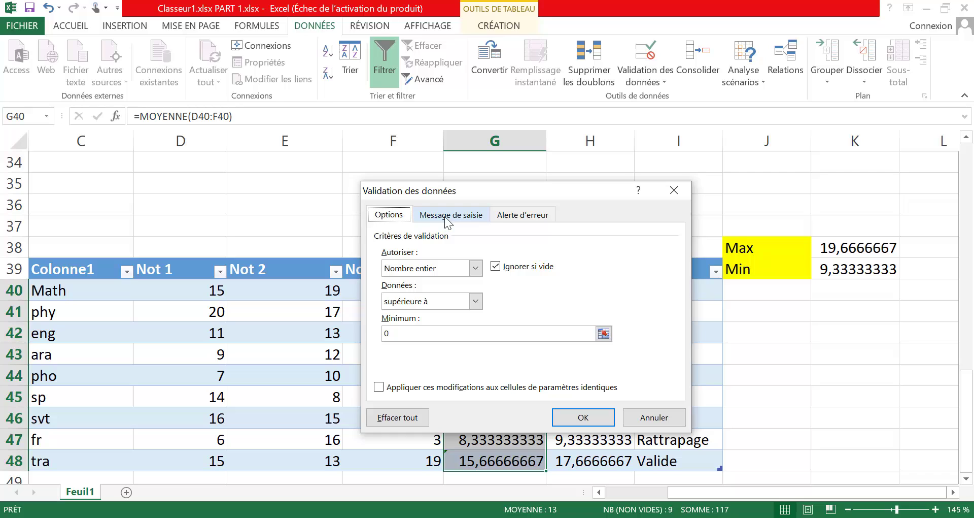
left_click(446, 219)
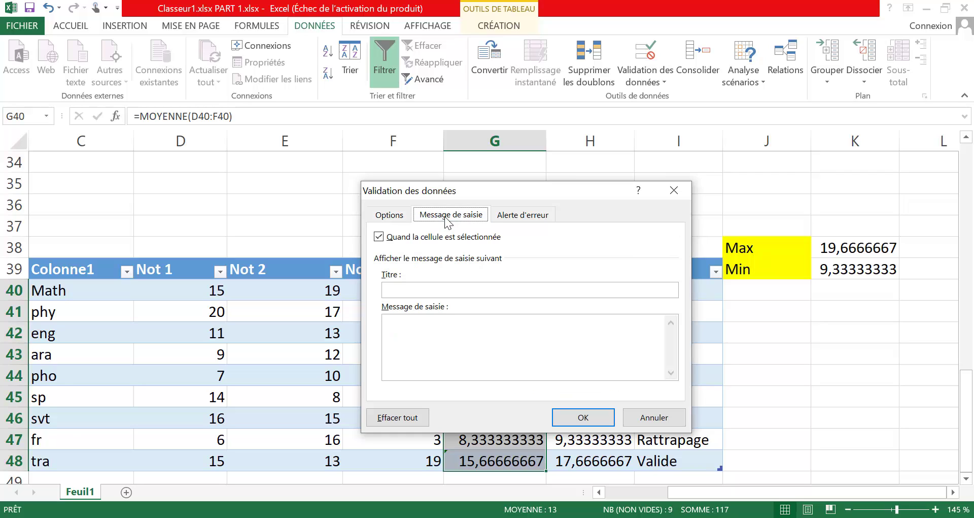
left_click(400, 292)
type("atention")
type(">")
type("0")
left_click(584, 417)
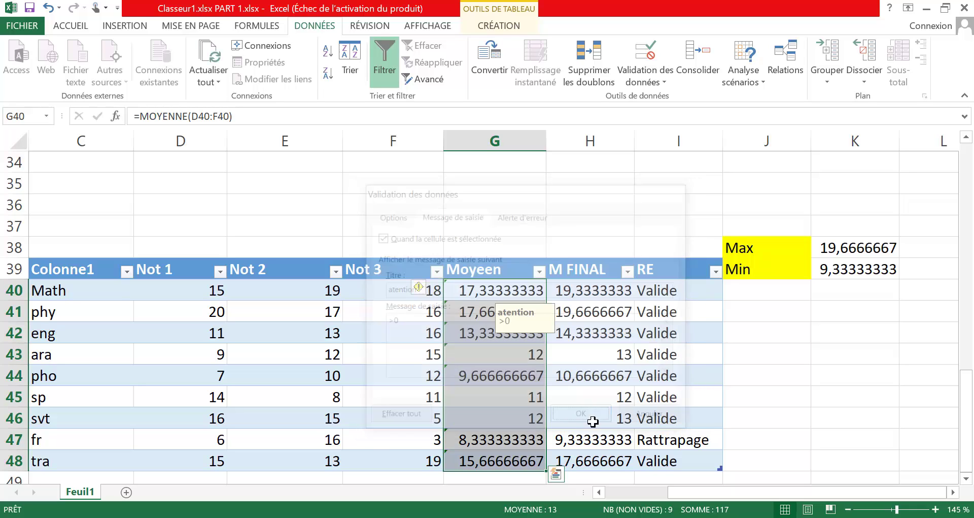
Check the input message by selecting cells outside the Moyeen column and the Moyeen cells of the ara and eng rows.
left_click(315, 353)
left_click(289, 300)
left_click(388, 317)
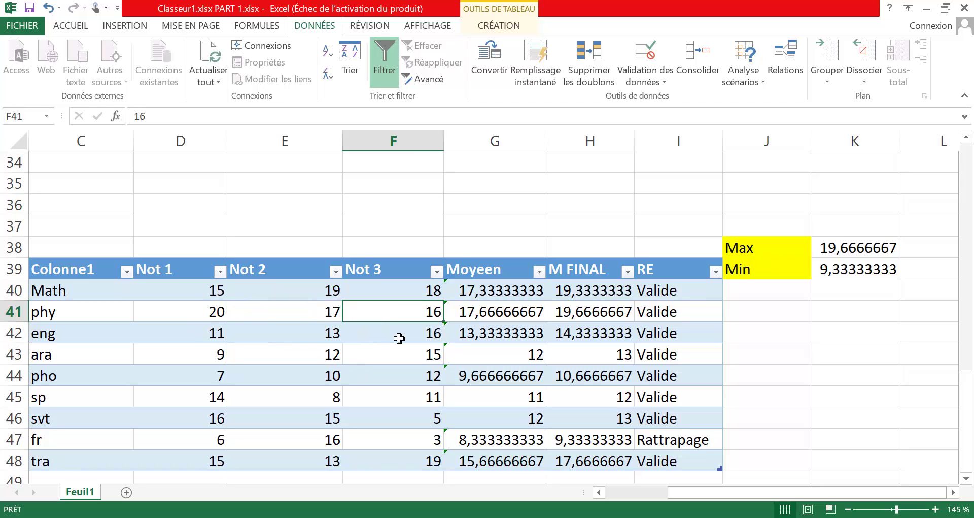
left_click(516, 354)
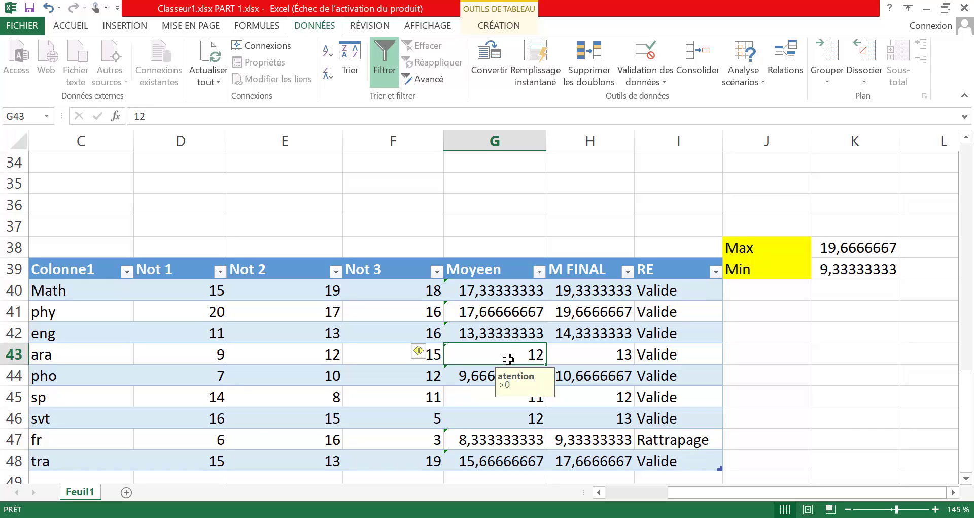
left_click(494, 331)
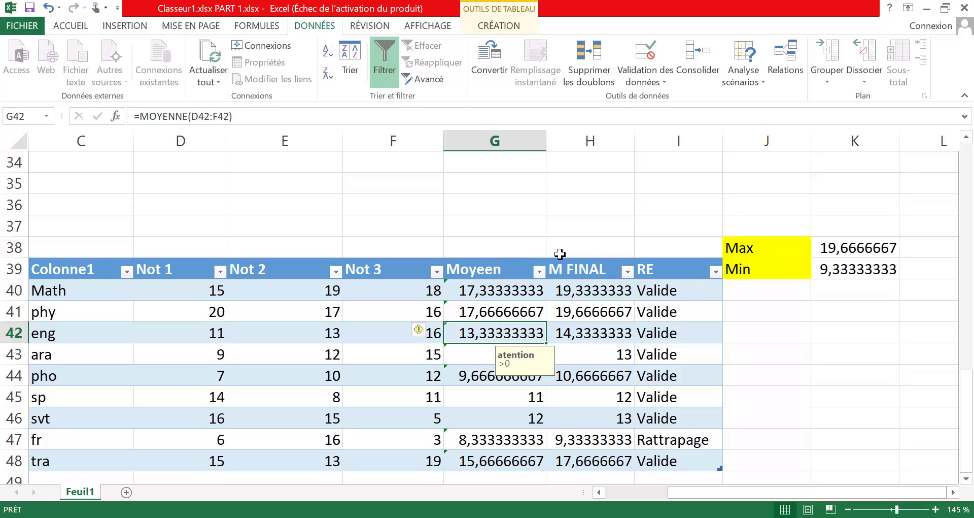
Start an error alert for cell G42's validation with the Arrêt style and the title "Atention".
left_click(649, 52)
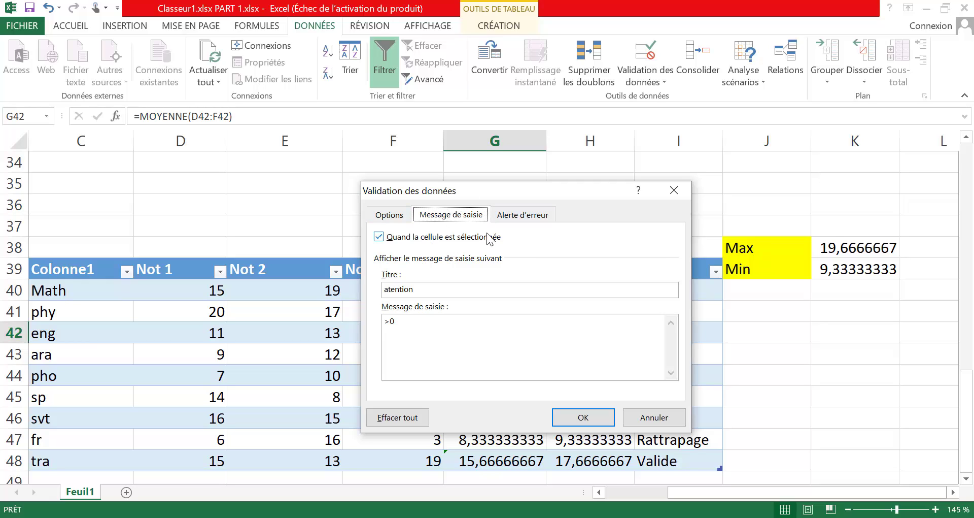
left_click(515, 217)
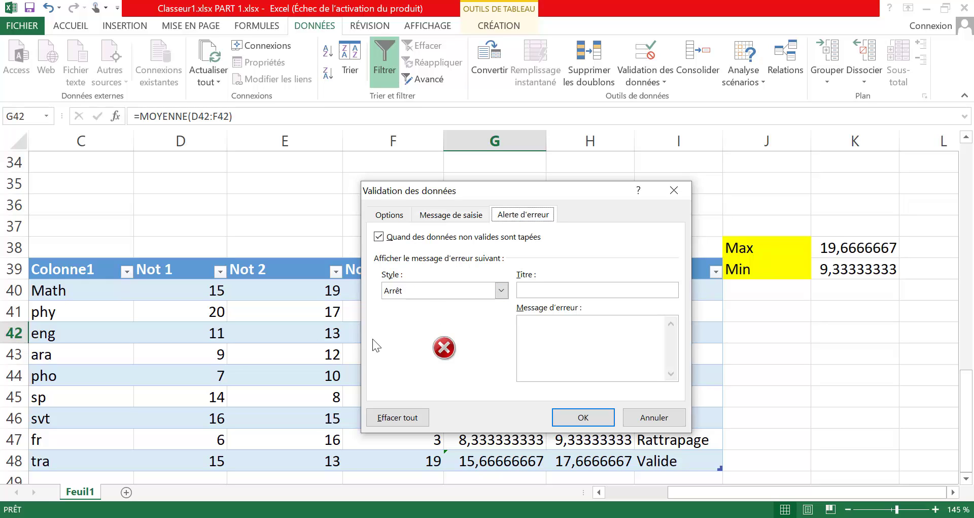
left_click(502, 290)
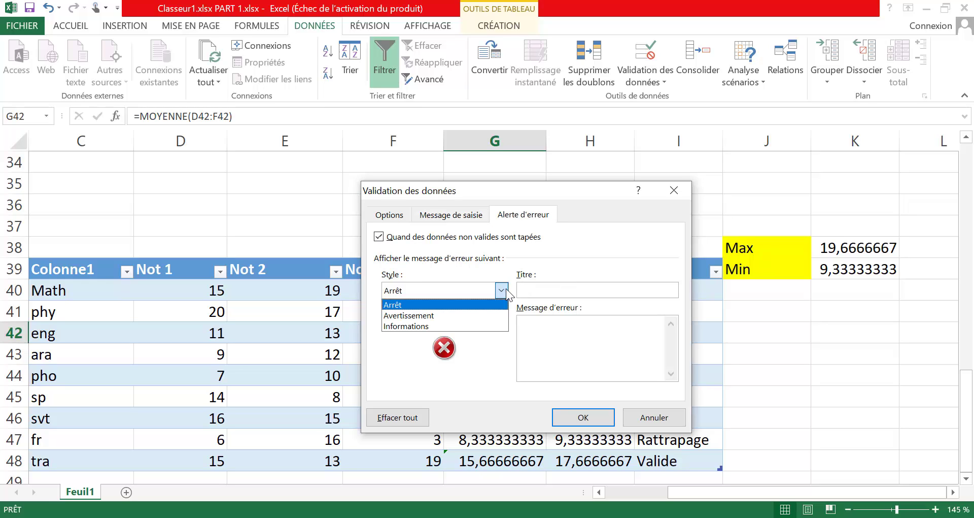
left_click(435, 307)
left_click(548, 286)
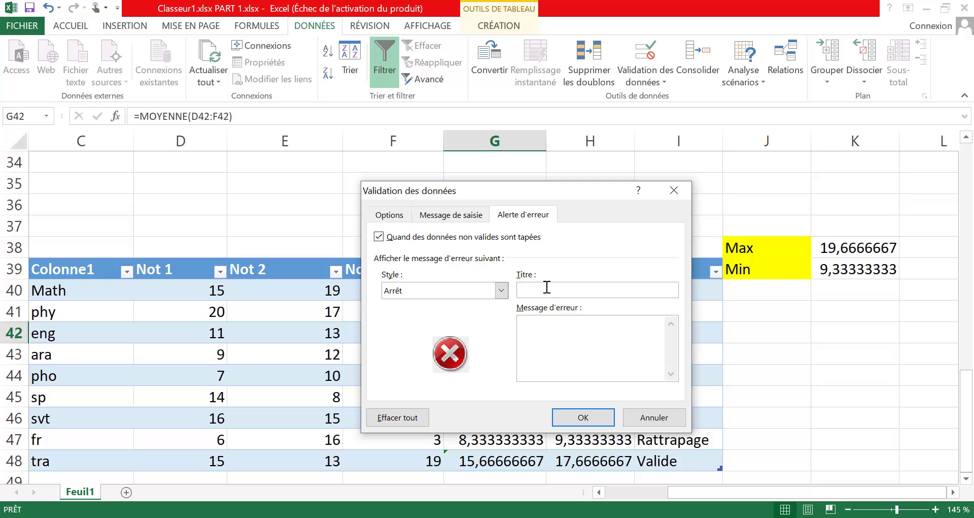
type("A")
type("tenti")
type("on")
Set G42's error alert message to "doit etre supérieur à zéro" and apply the validation settings.
type("do")
type("it etre")
type(" supé")
type("r")
type("ie")
type("ur ")
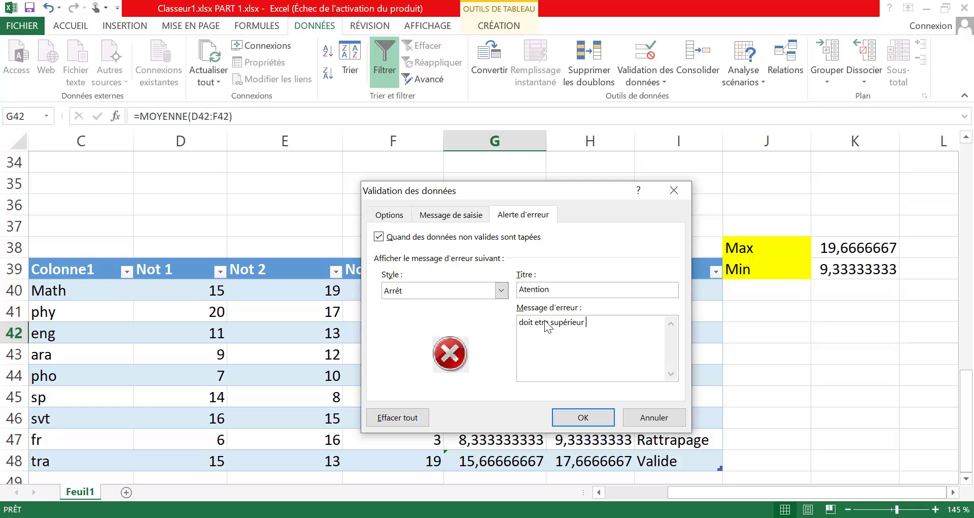
type("0")
key("BackSpace")
type("à zéeo")
key("BackSpace")
key("BackSpace")
type("ro")
left_click(582, 417)
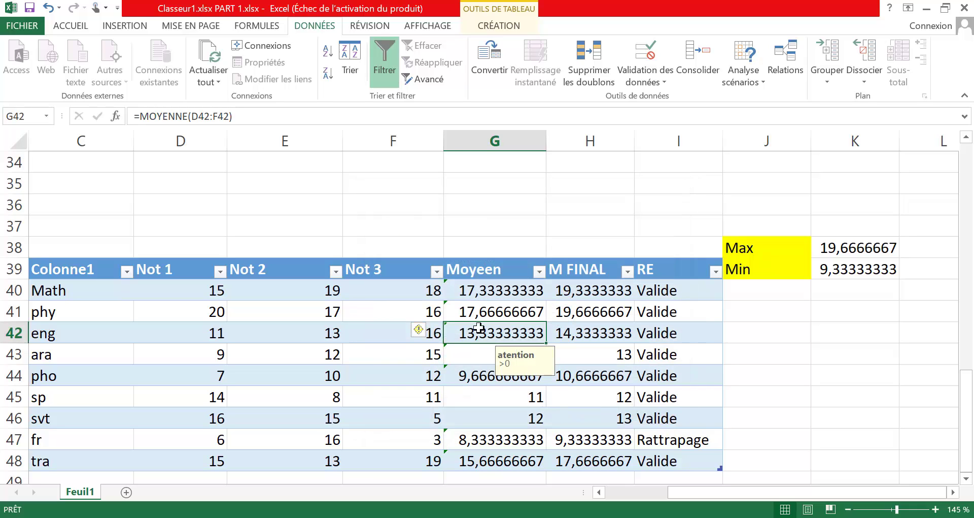
Test the error alert by trying to enter -18 as the ara row's Moyeen value, and cancel the entry.
left_click(475, 318)
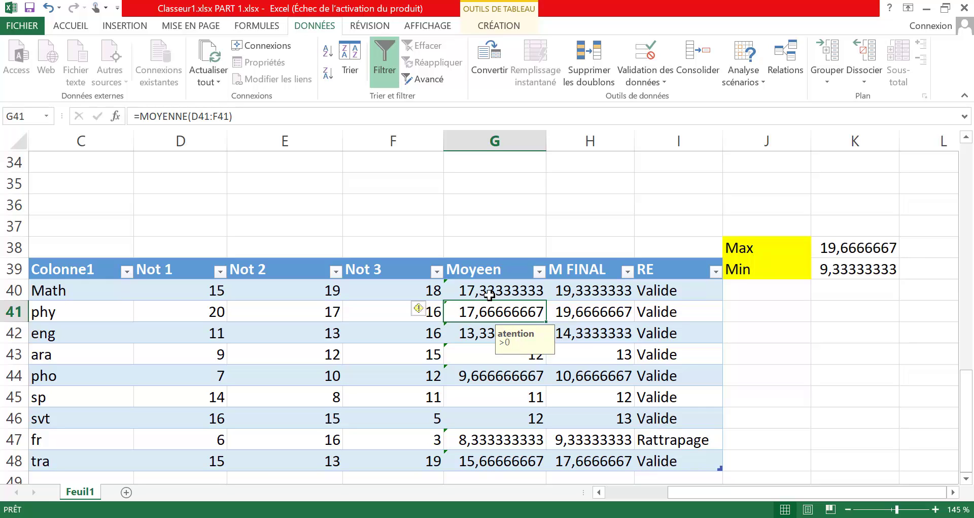
left_click(503, 437)
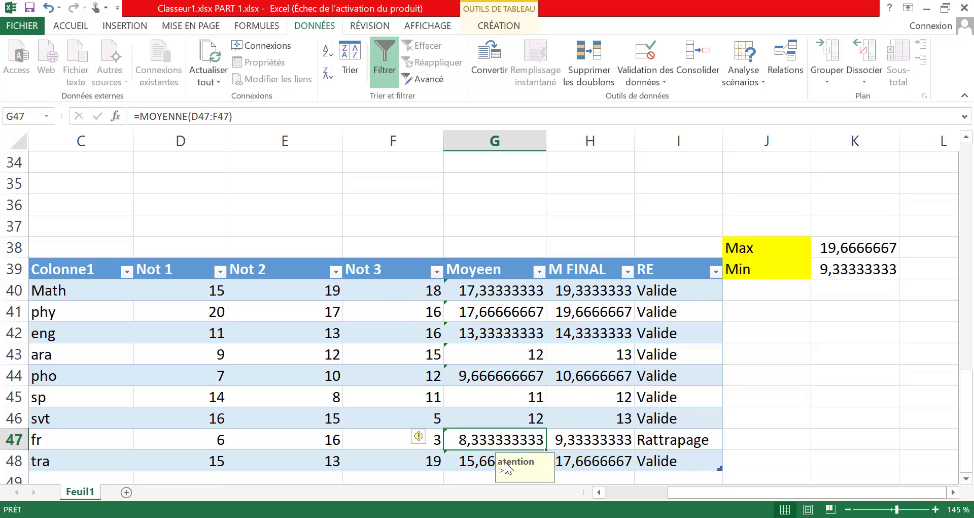
left_click(484, 358)
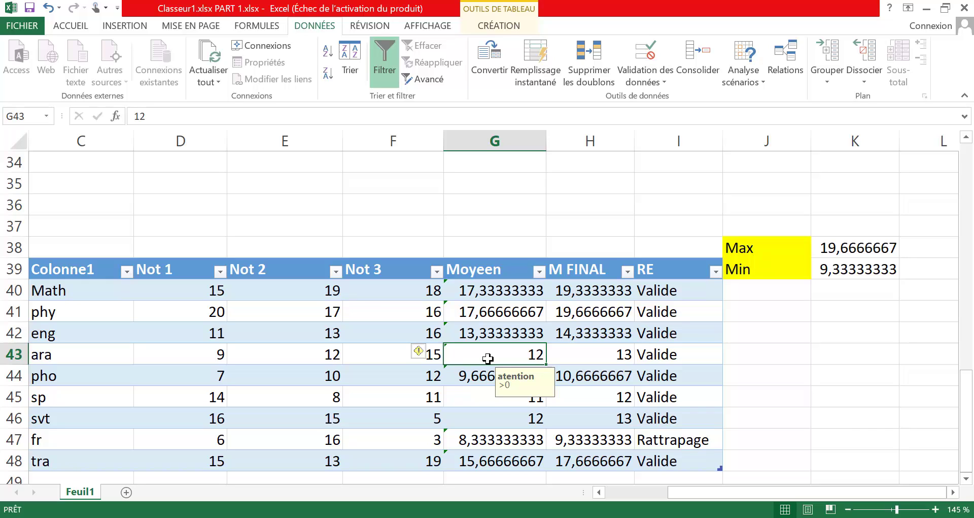
type("-é")
key("BackSpace")
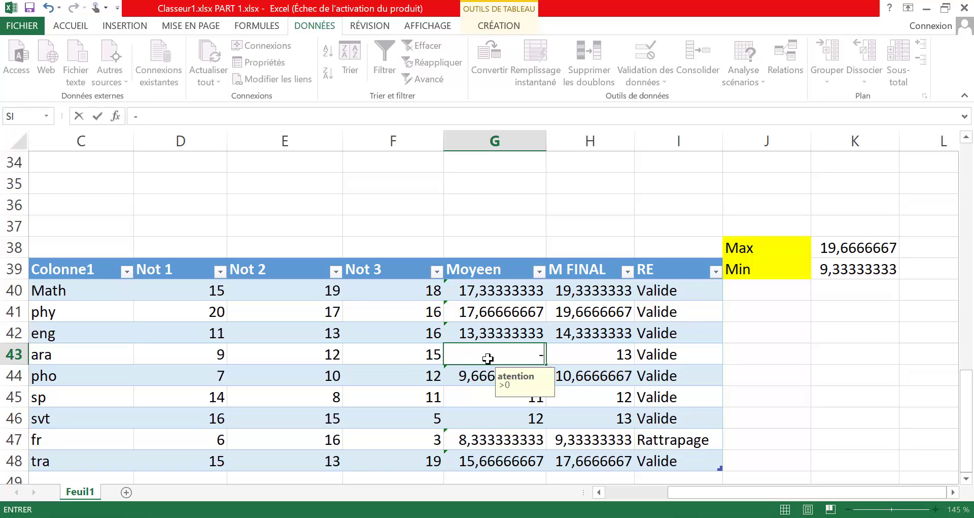
type("18")
key("Return")
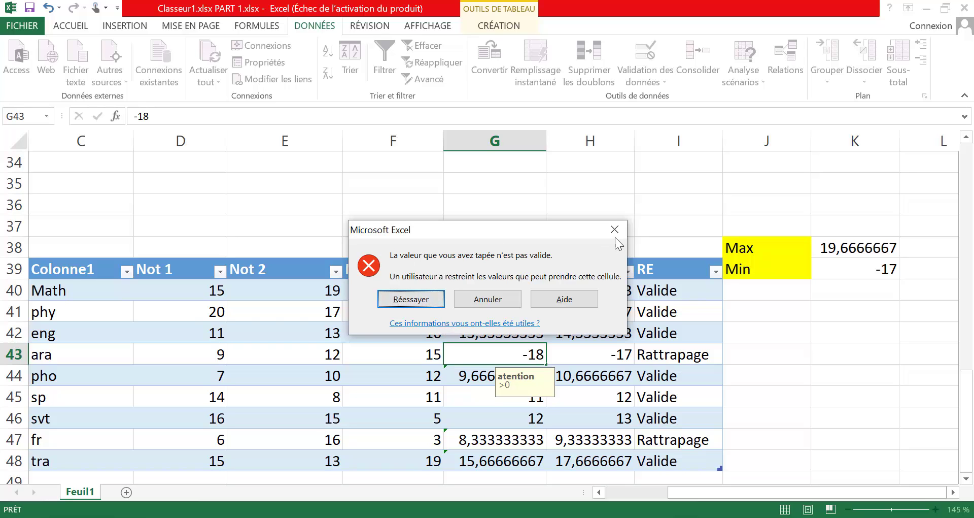
left_click(488, 299)
left_click_drag(497, 282, 488, 459)
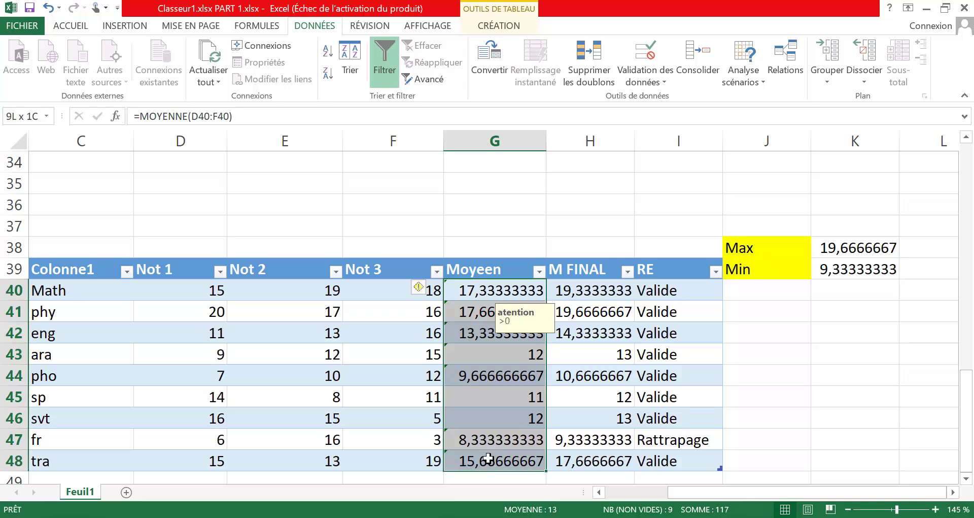
left_click(643, 57)
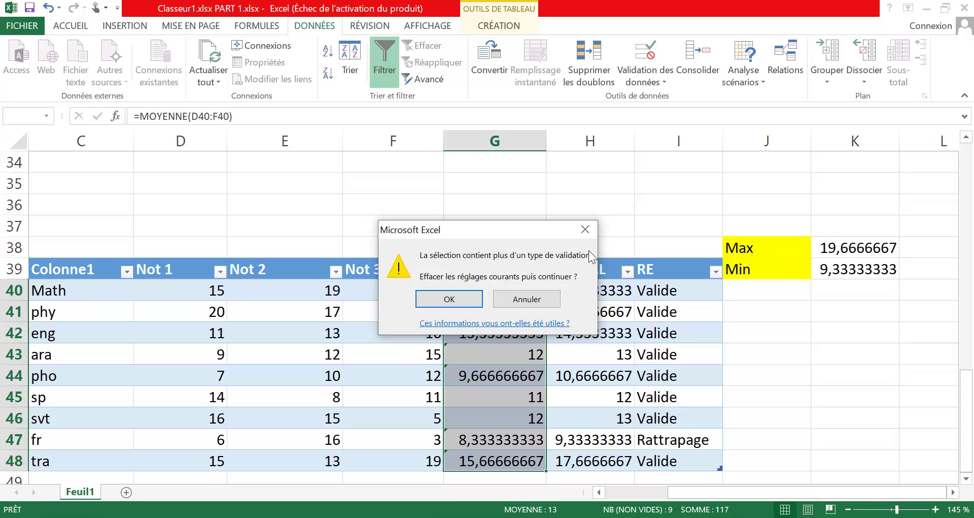
left_click(589, 228)
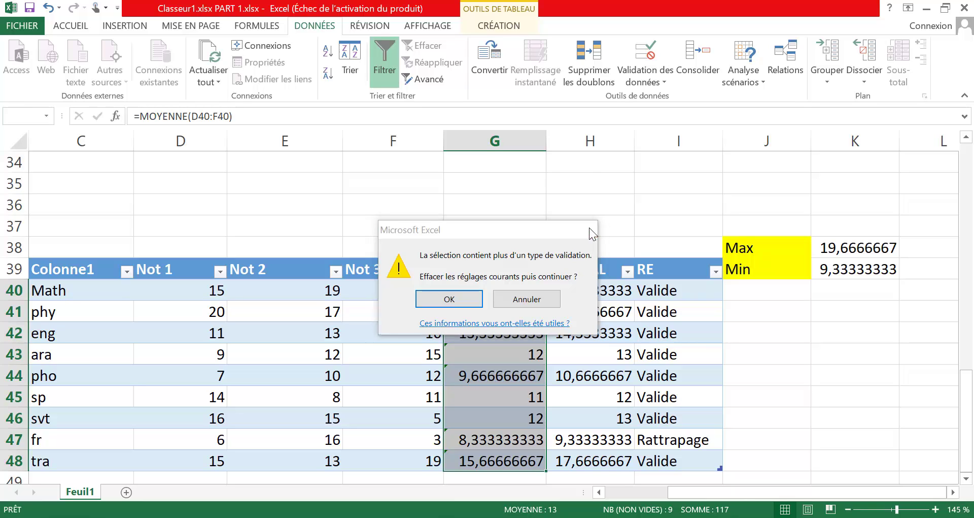
left_click(515, 351)
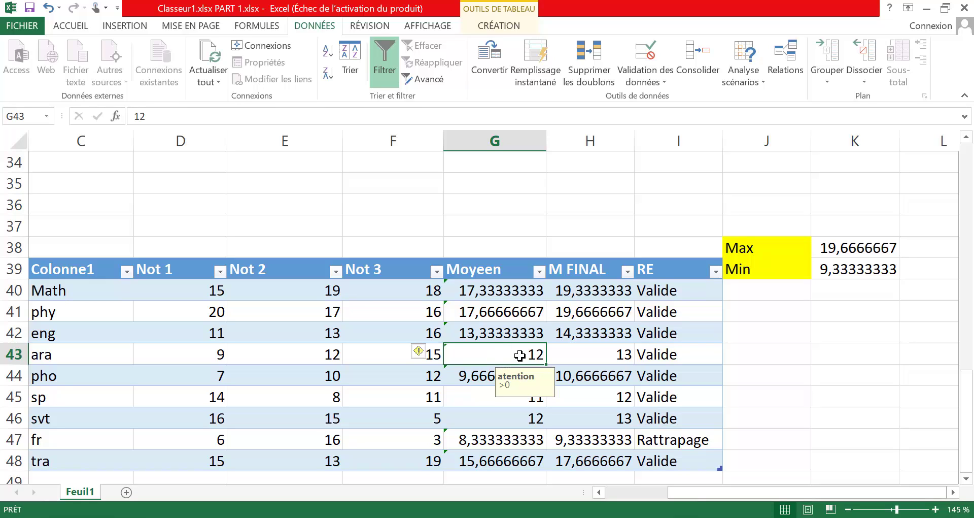
left_click(497, 411)
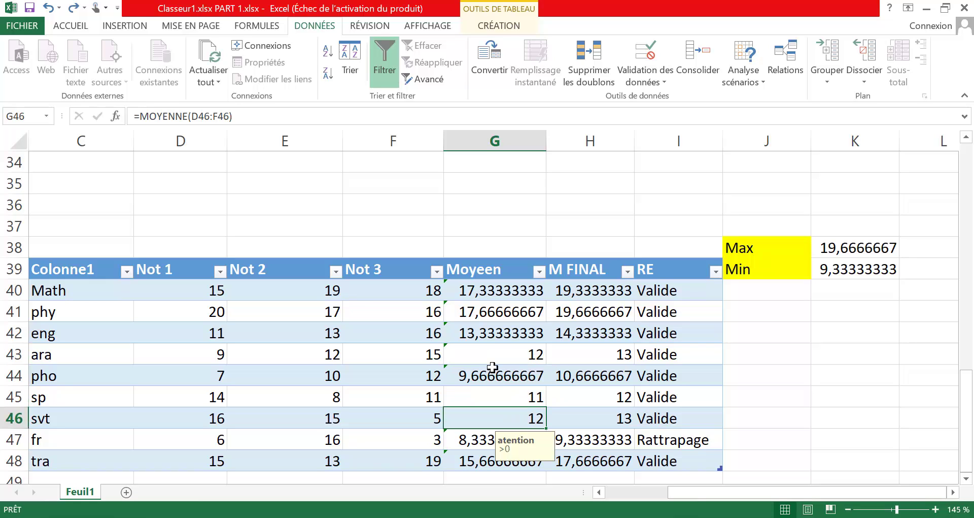
left_click(497, 332)
Add an Arrêt error alert to the validation of G40:G48 with the title "??????????" and the message "DOIT ETRE SIP2RIEUR à 0".
left_click_drag(500, 293, 502, 457)
left_click(647, 54)
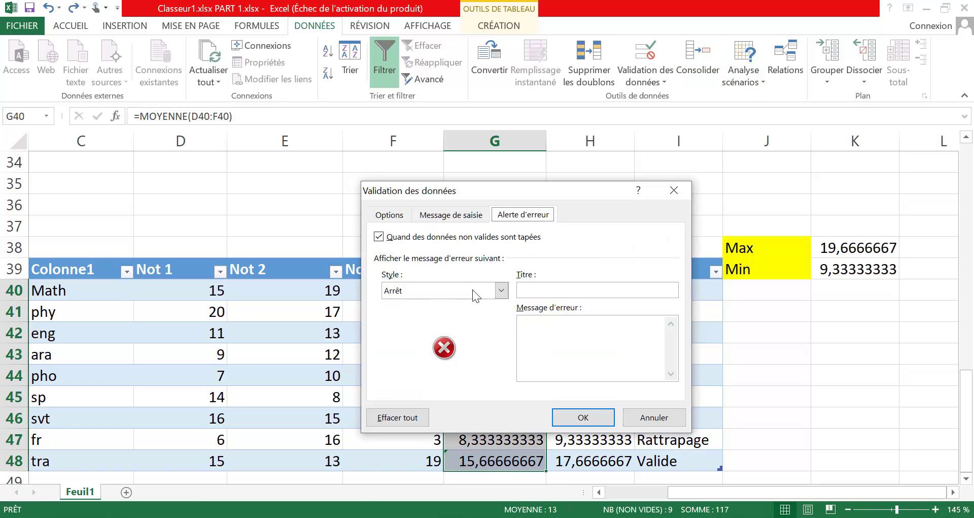
left_click(534, 290)
type("????")
type("DOIT ET")
type("RE SIP")
type("2R")
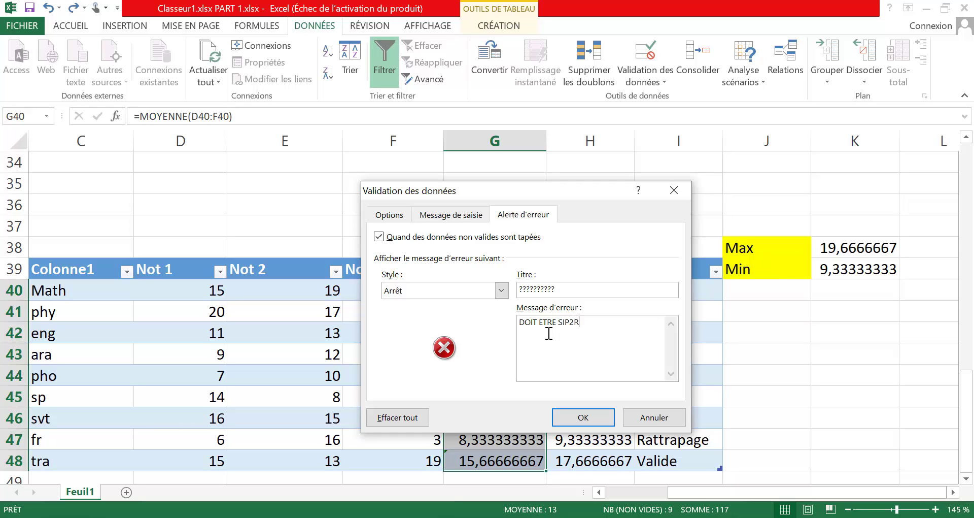
type("IEUR >")
key("BackSpace")
type("à 0")
left_click(583, 418)
Test the new error alert by trying to enter -2 as the eng row's Moyeen value, and choose to retry.
left_click(488, 349)
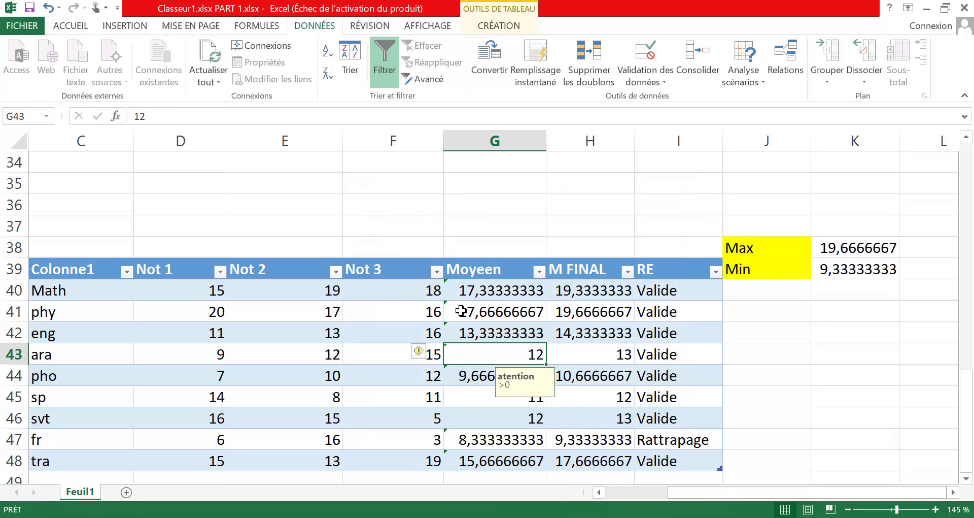
left_click(500, 333)
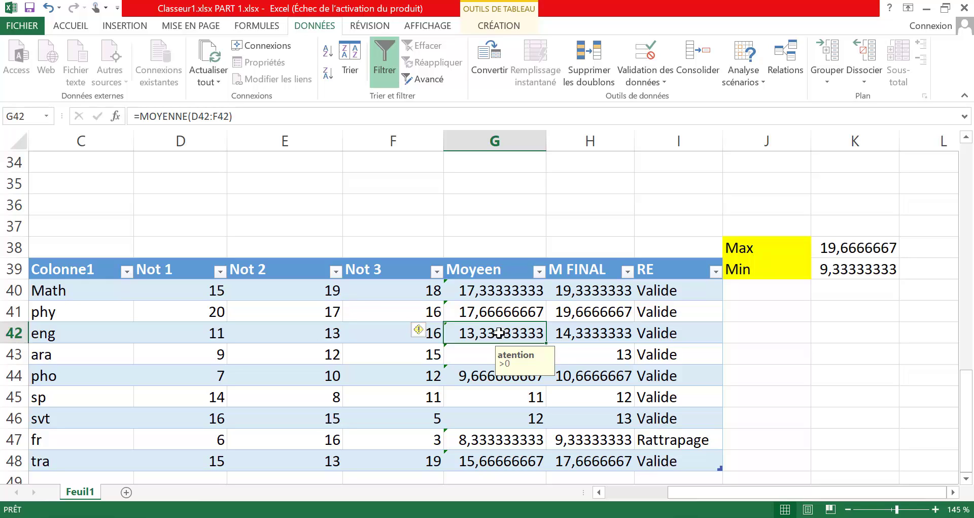
key("BackSpace")
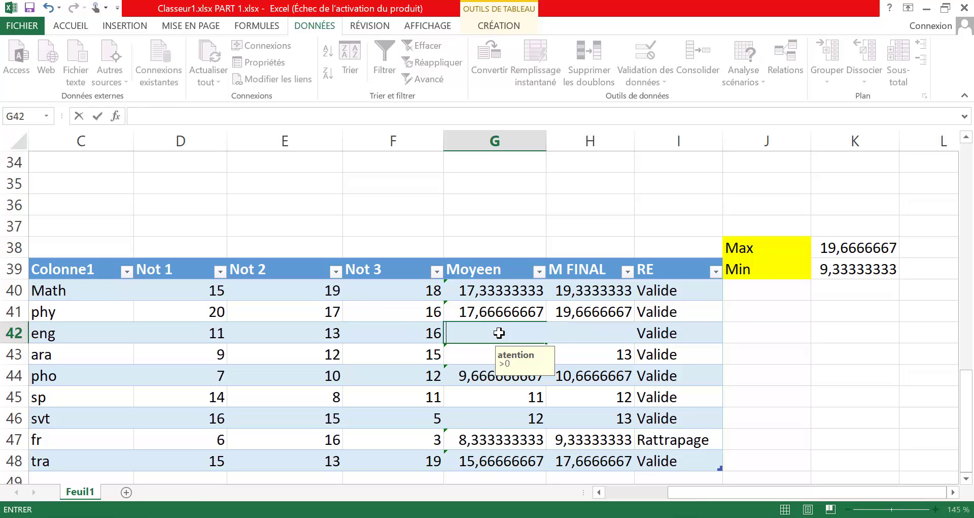
type("-2")
key("Return")
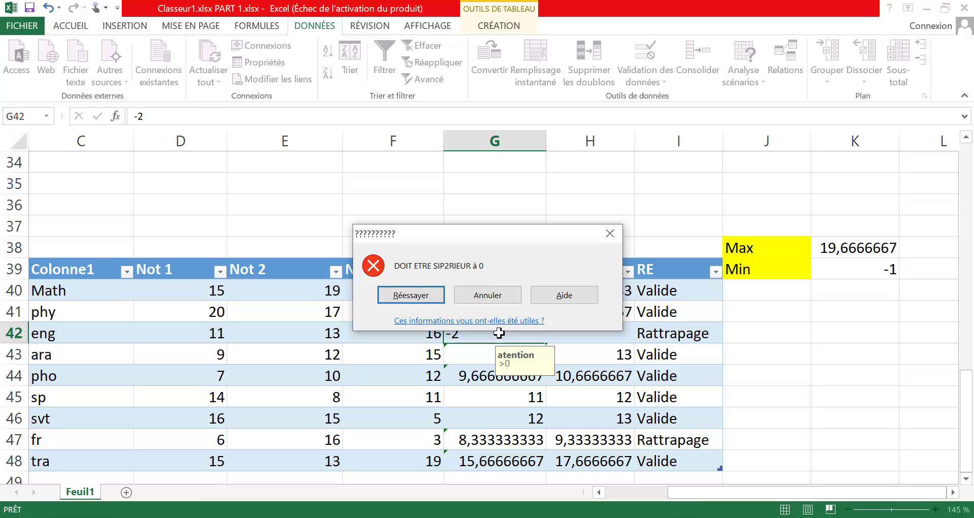
left_click(412, 295)
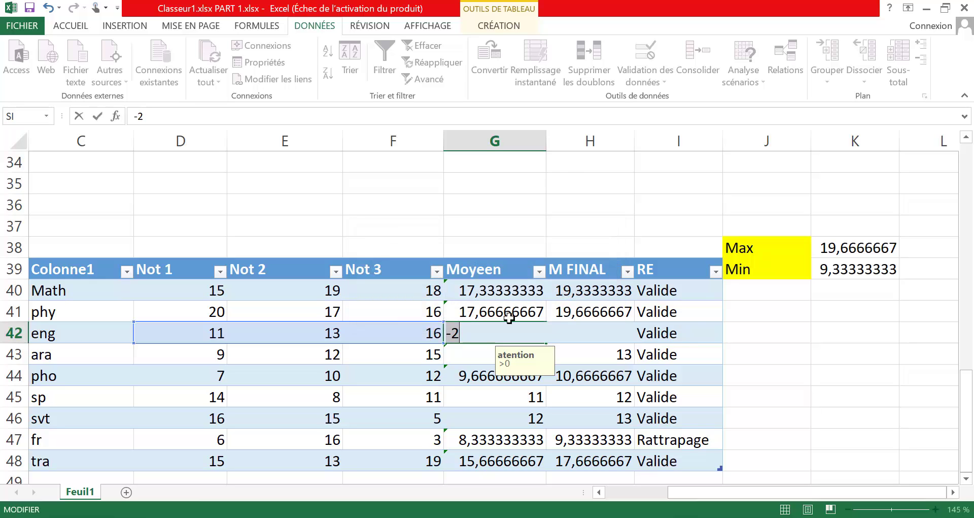
type("=")
left_click(491, 252)
left_click(514, 326)
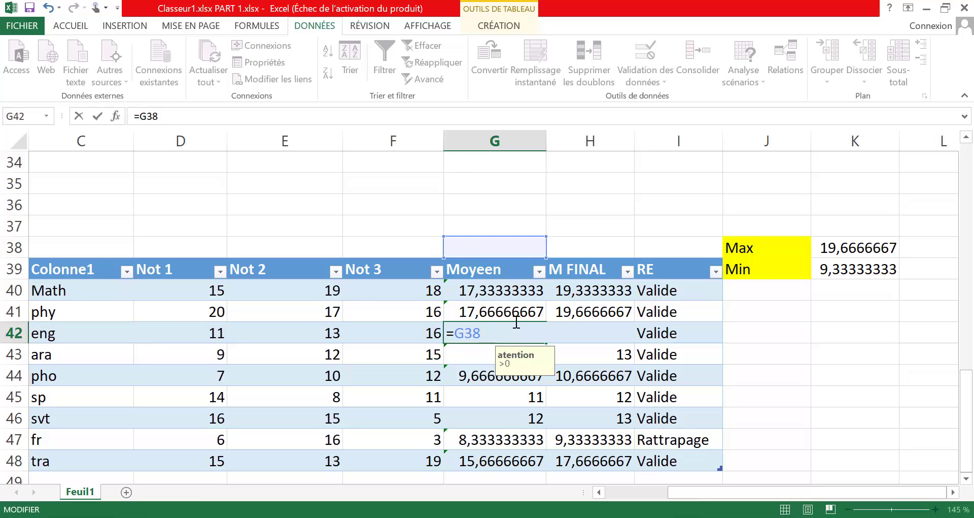
key("ctrl+z")
key("ctrl+y")
key("ctrl+z")
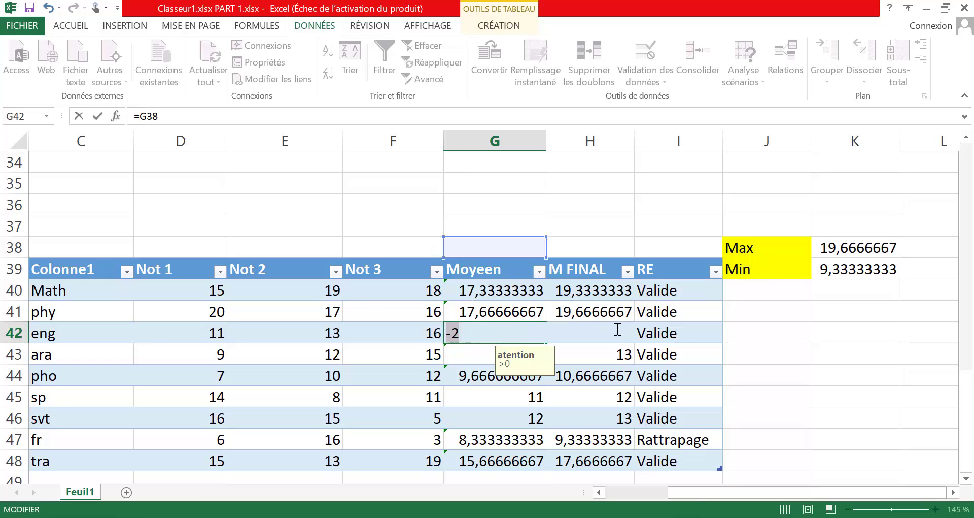
type("=")
left_click(774, 339)
key("ctrl+z")
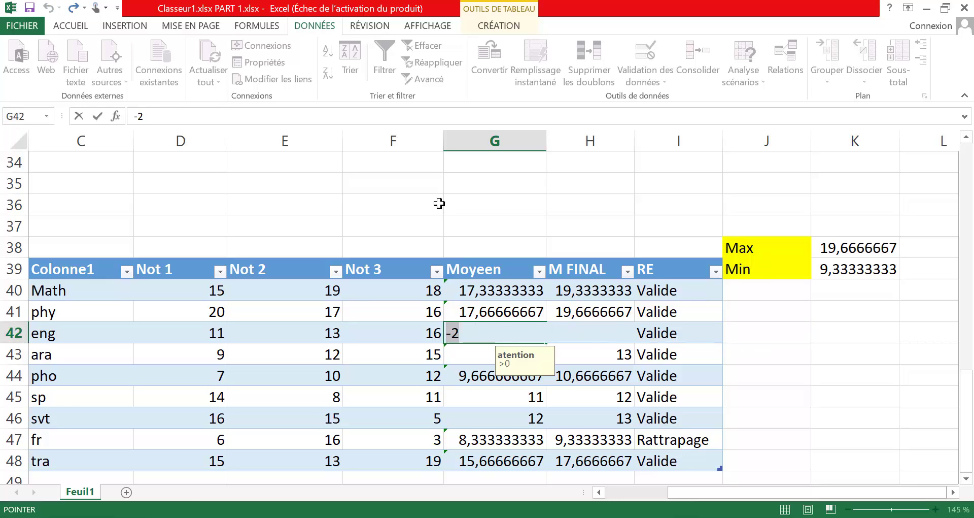
type("=")
left_click(440, 203)
left_click(346, 220)
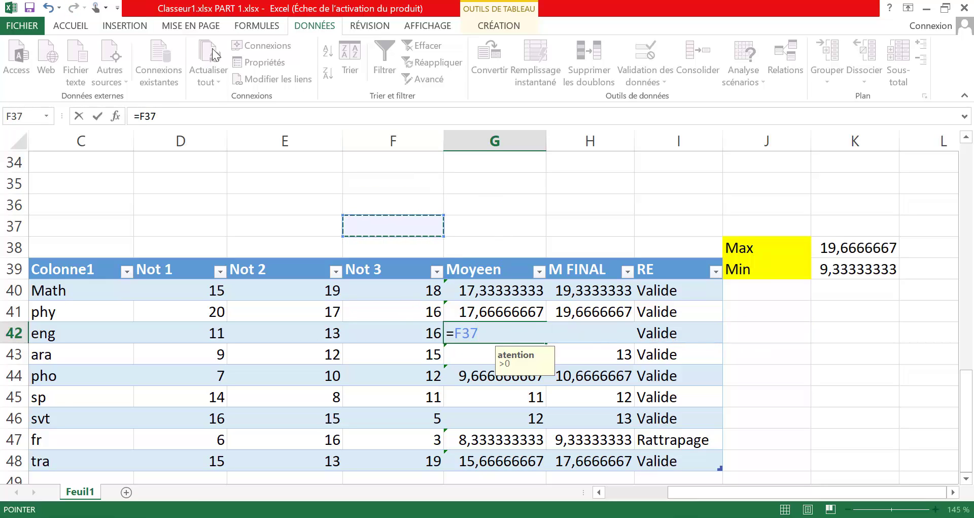
left_click_drag(285, 287, 285, 455)
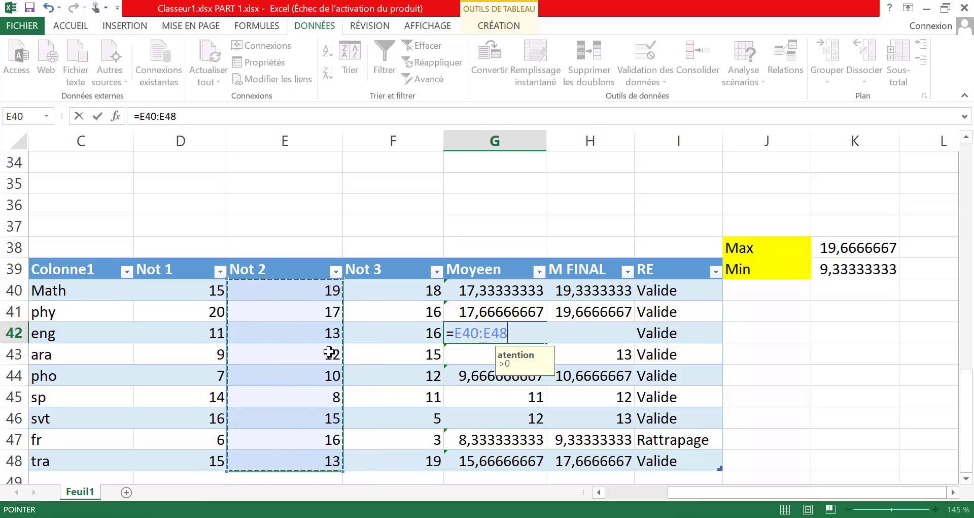
left_click(320, 228)
key("Escape")
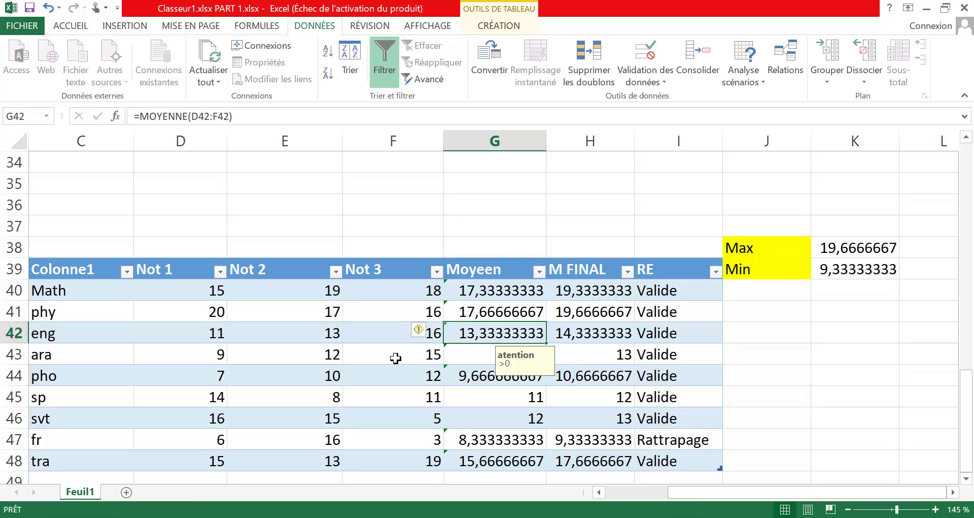
Sort the grades table by the Not 2 column from largest to smallest.
left_click(305, 272)
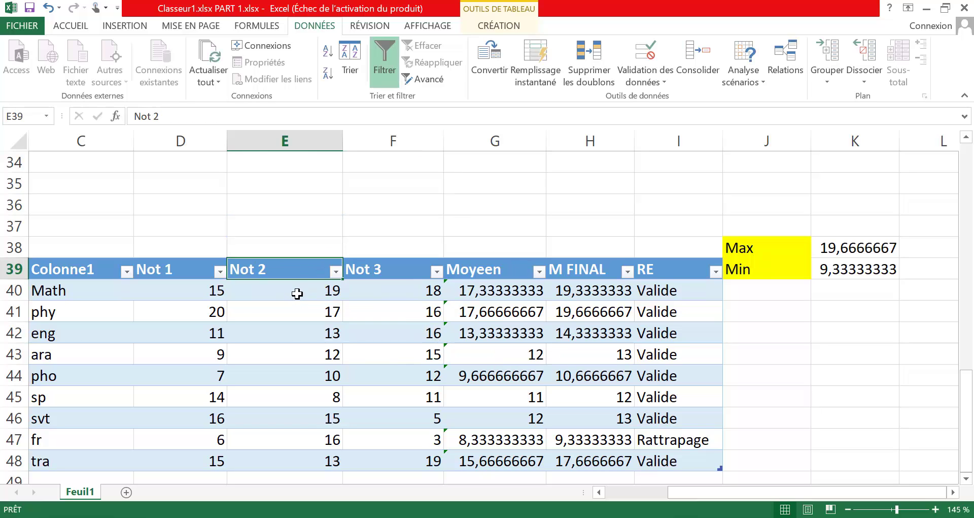
left_click(336, 272)
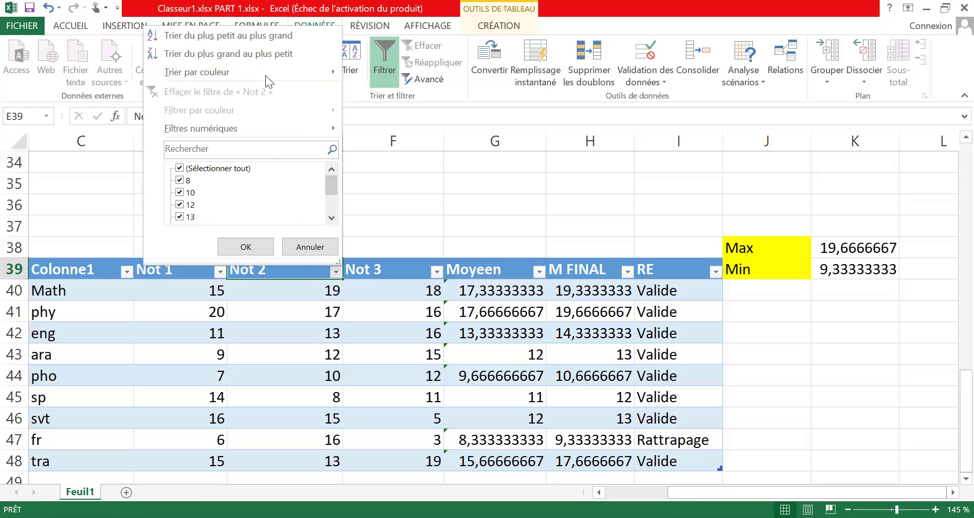
left_click(240, 55)
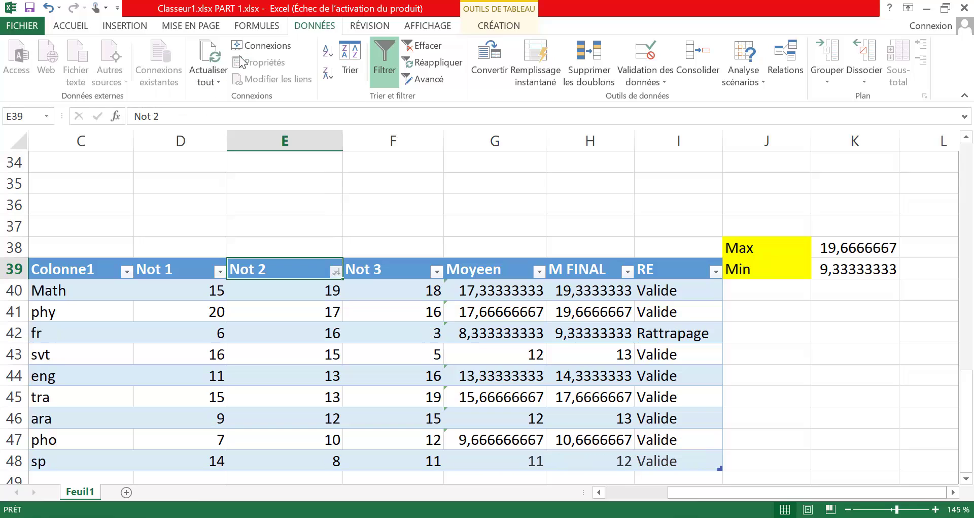
Sort the grades table by the Not 2 column from smallest to largest.
left_click(336, 273)
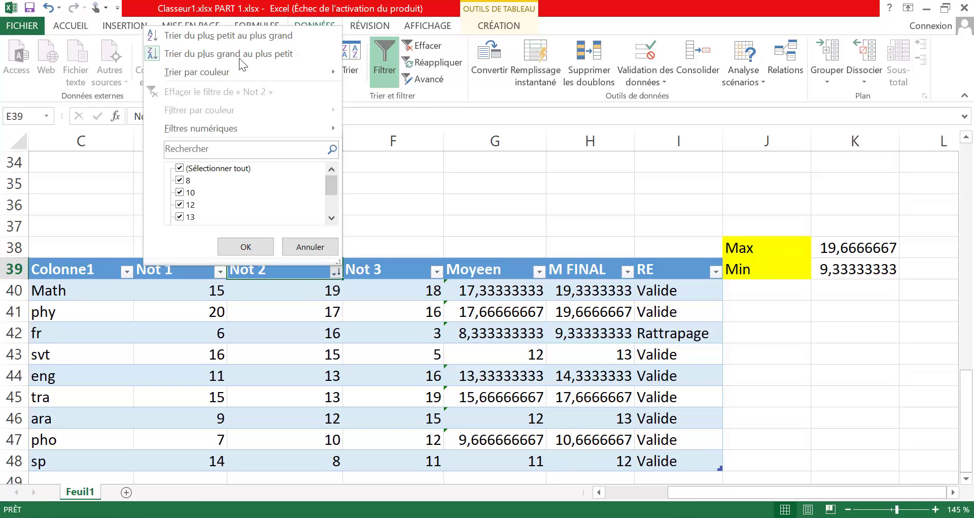
left_click(224, 38)
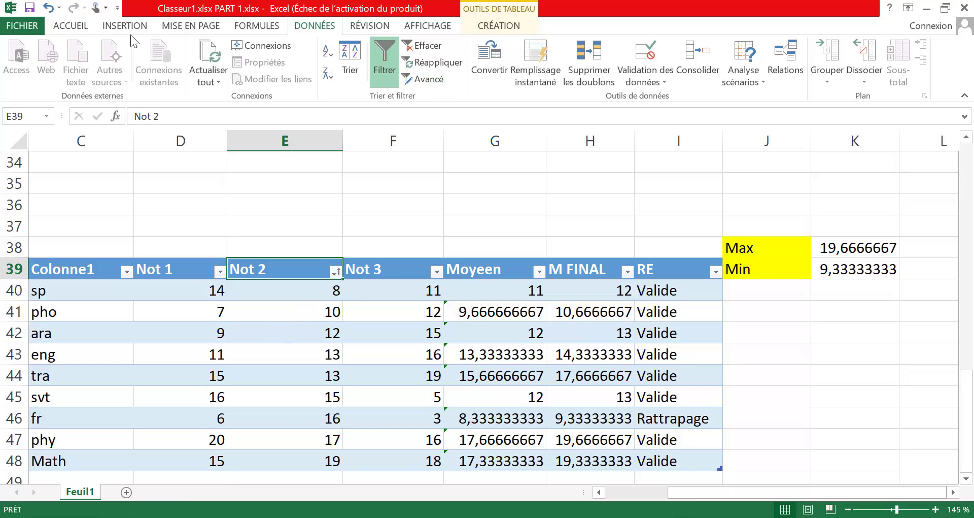
left_click(113, 28)
left_click(66, 28)
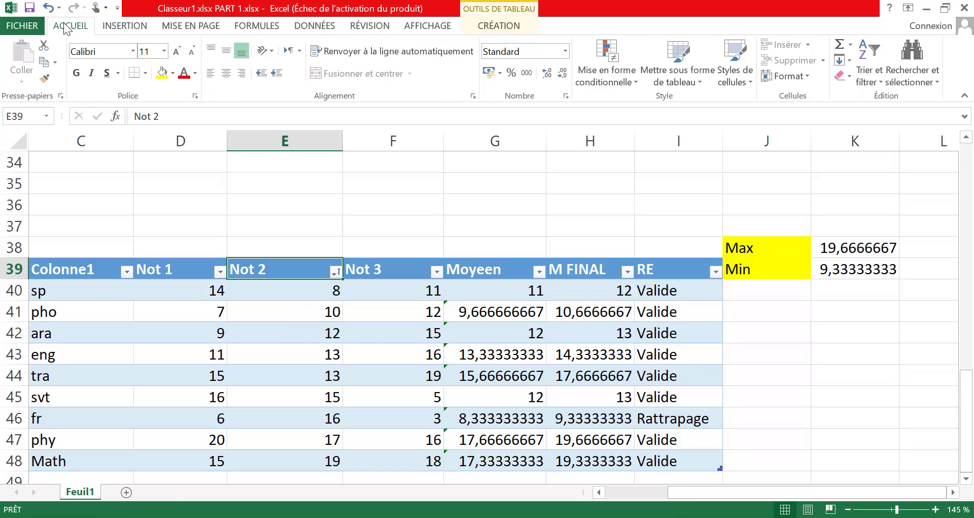
Apply a custom sort to the grades table by Not 1 values, from smallest to largest.
left_click(106, 29)
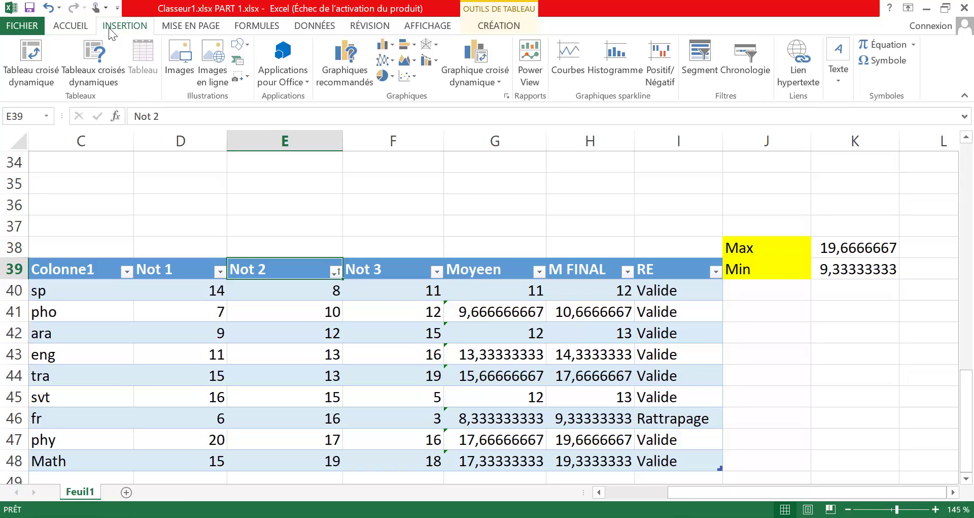
left_click(70, 27)
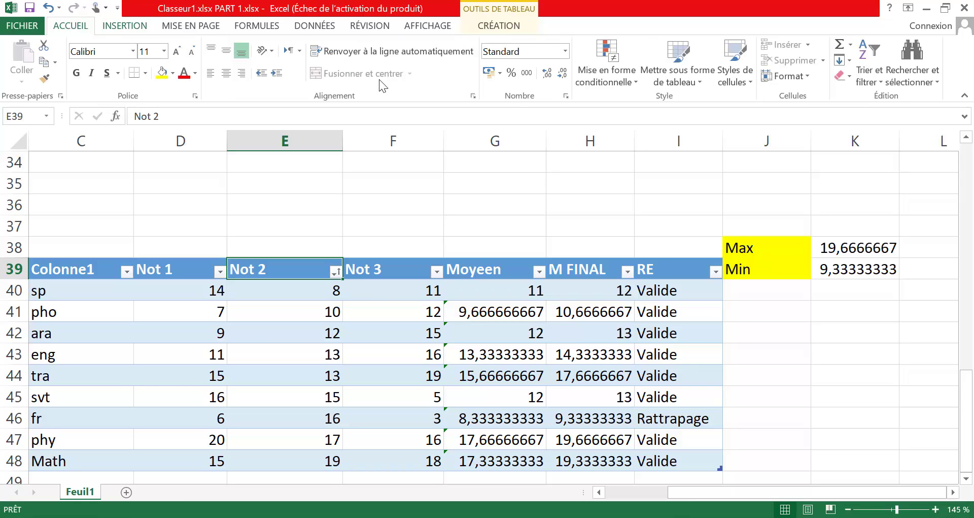
left_click(877, 81)
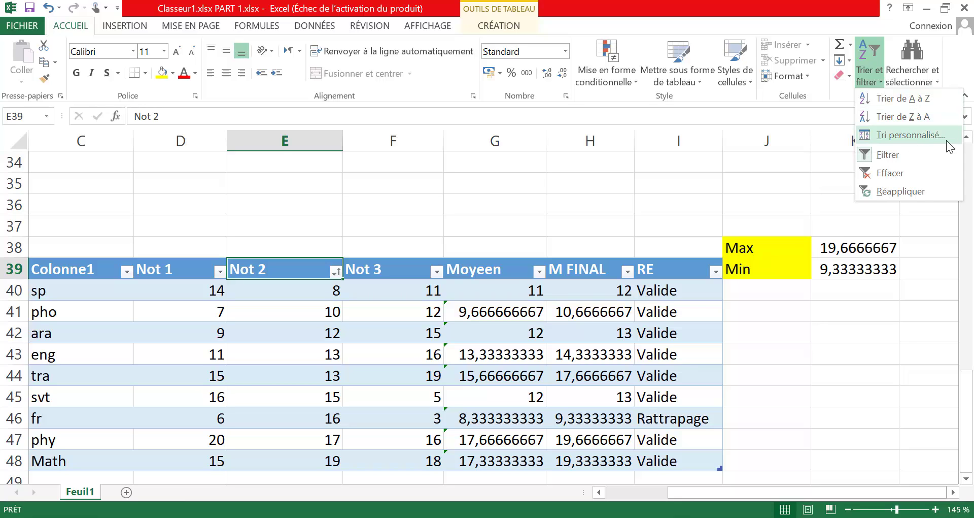
left_click(920, 137)
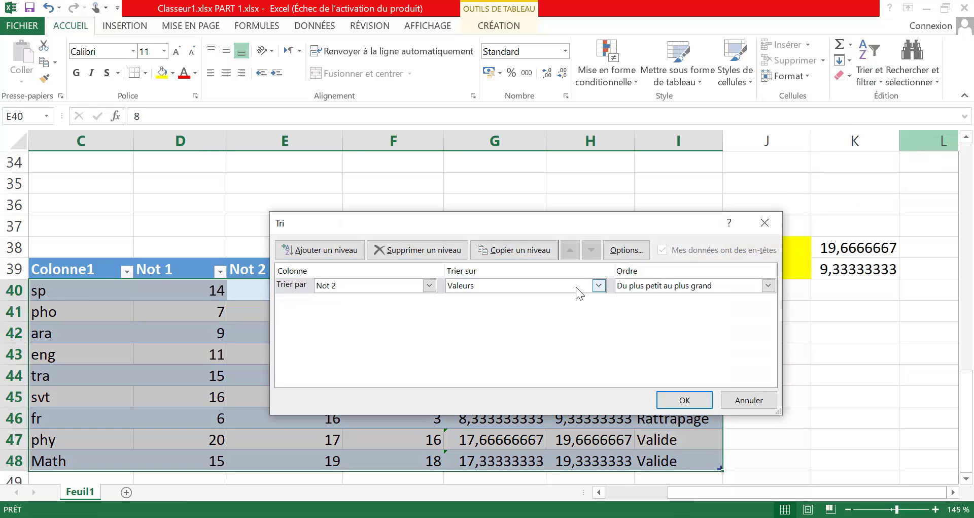
left_click(430, 285)
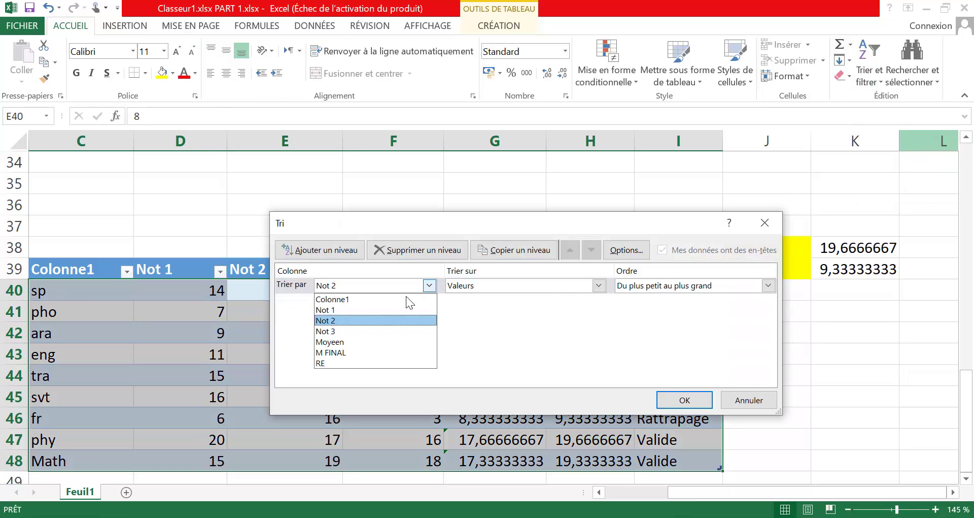
left_click(345, 310)
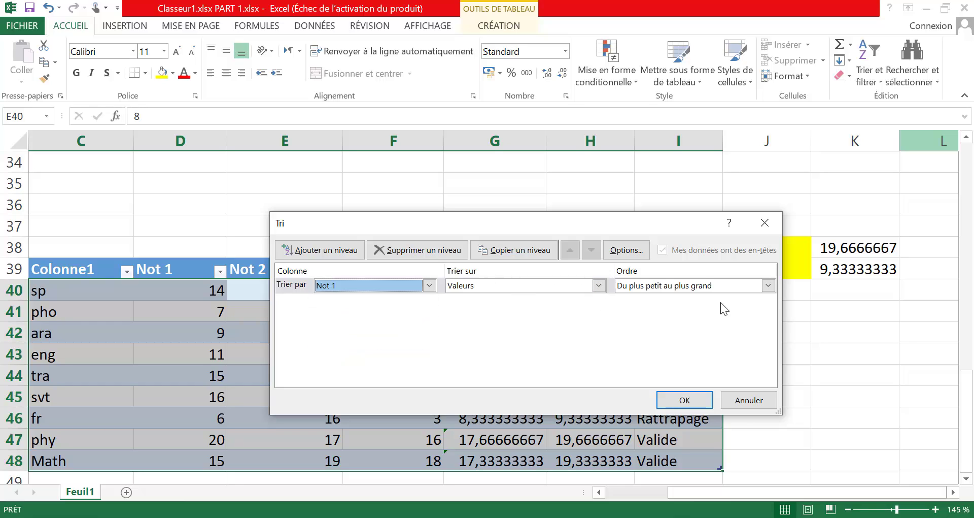
left_click(767, 285)
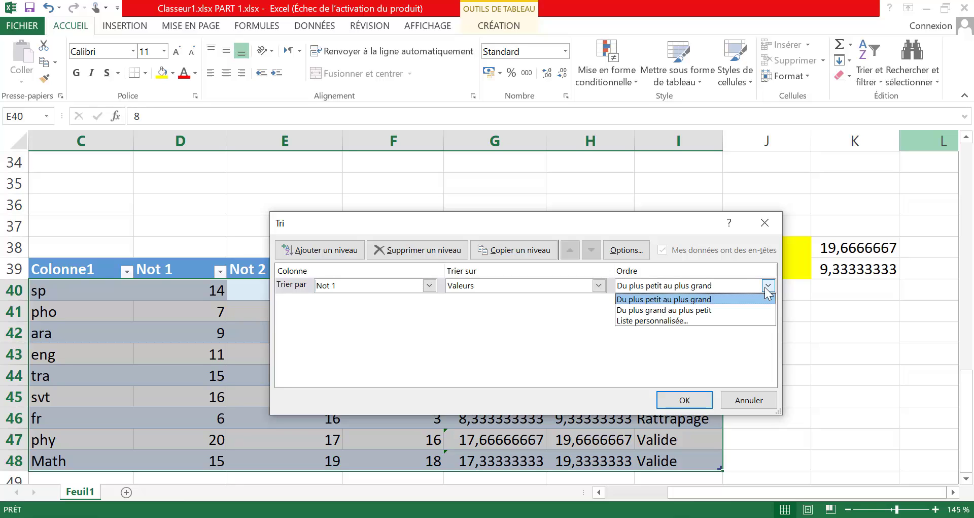
left_click(732, 299)
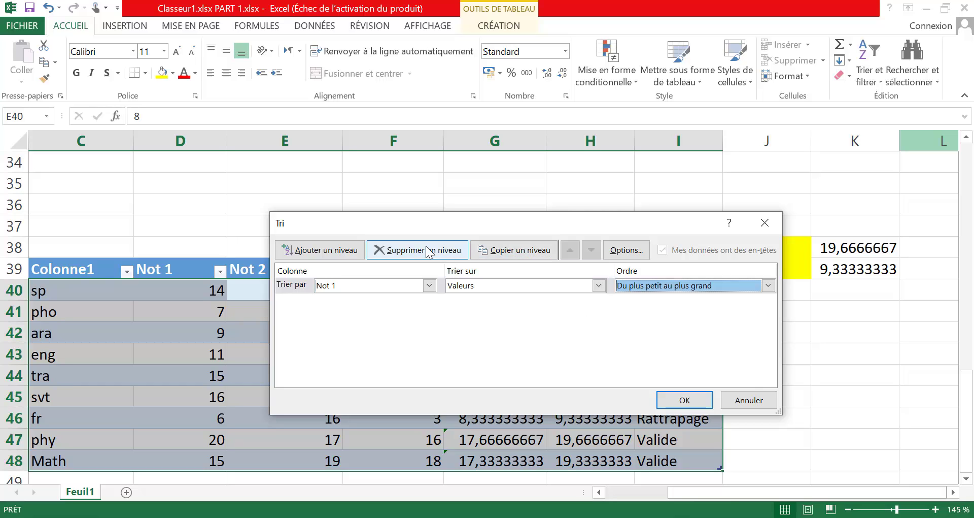
left_click(685, 399)
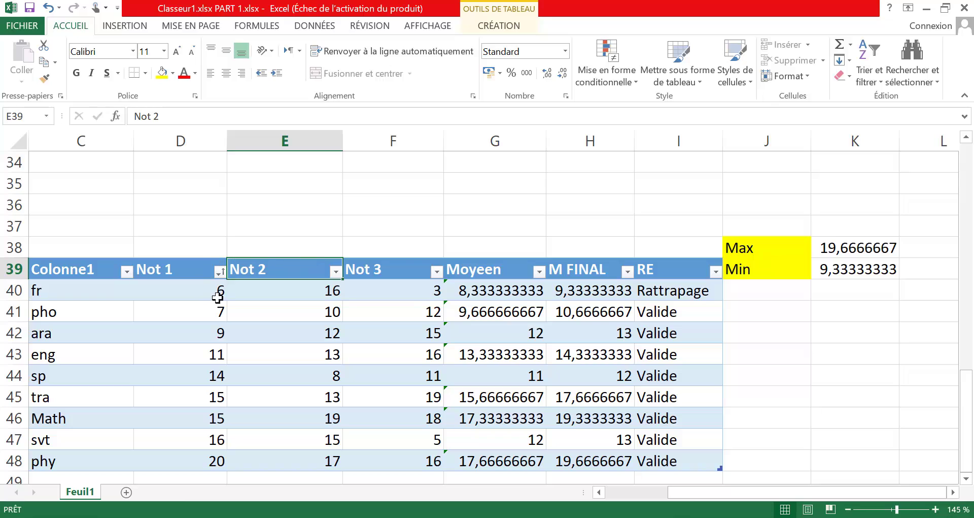
Turn off filtering on the grades table to remove the filter arrows from its header row.
left_click(873, 86)
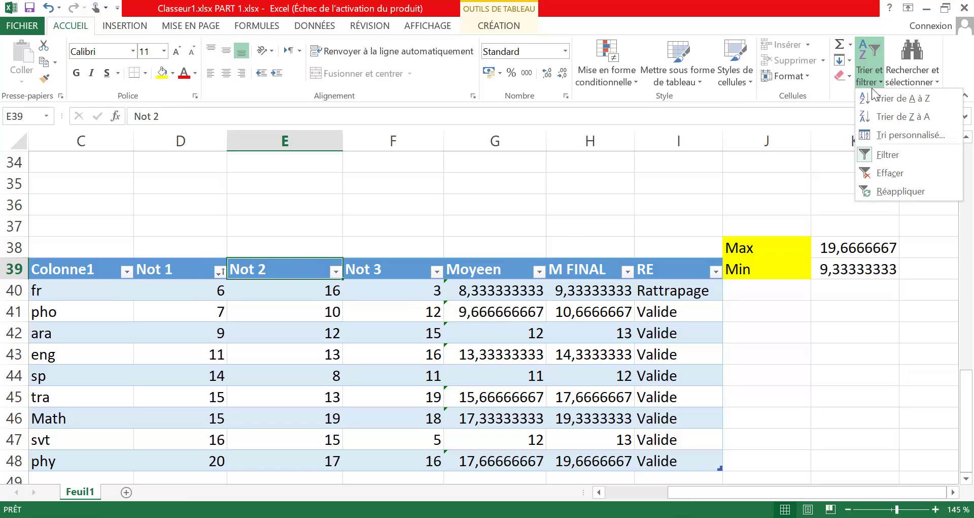
left_click(879, 154)
left_click(264, 327)
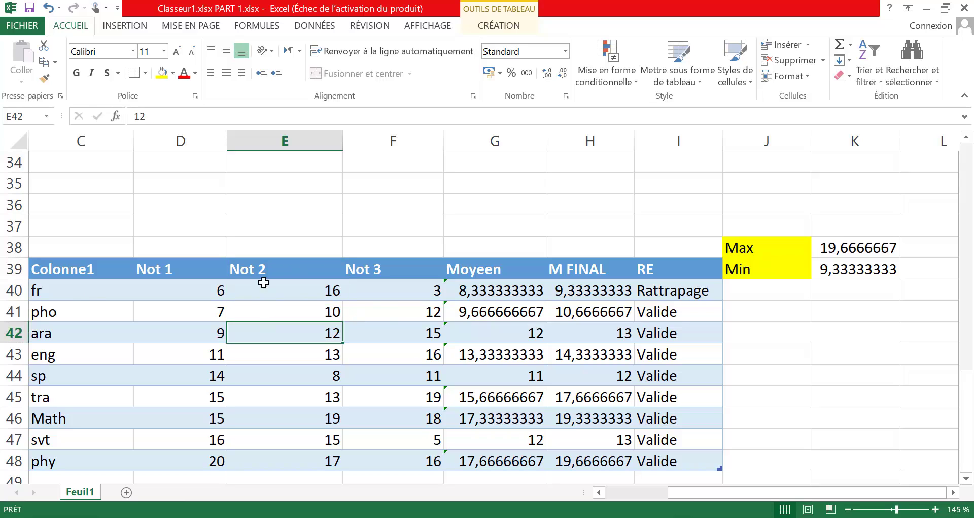
left_click(263, 269)
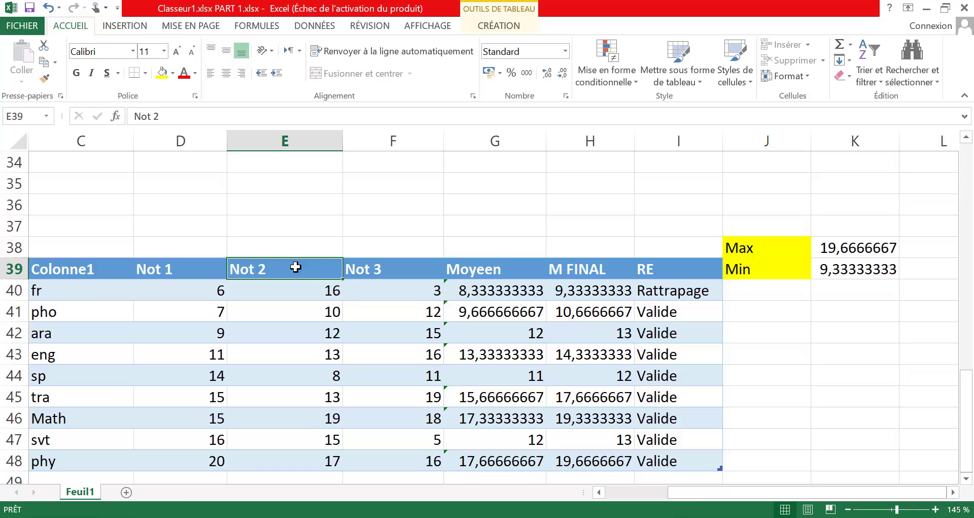
left_click(198, 274)
left_click(195, 310)
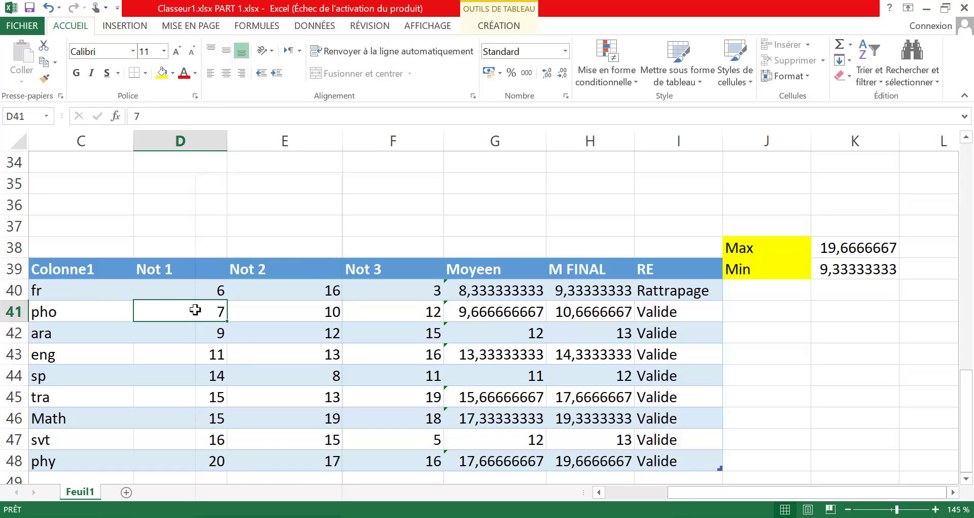
Turn filtering back on for the grades table, with the Not 1 header cell selected.
right_click(193, 269)
left_click(179, 265)
right_click(179, 265)
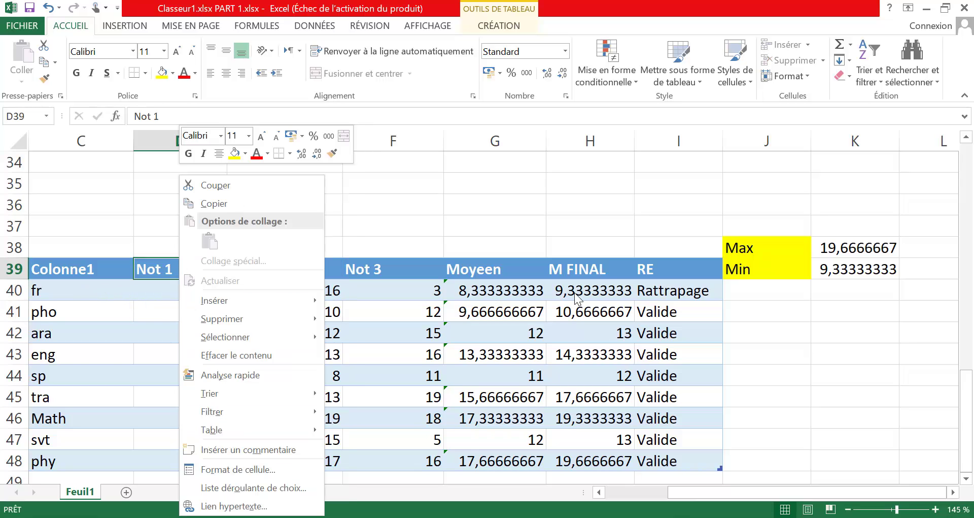
key("Escape")
left_click(870, 69)
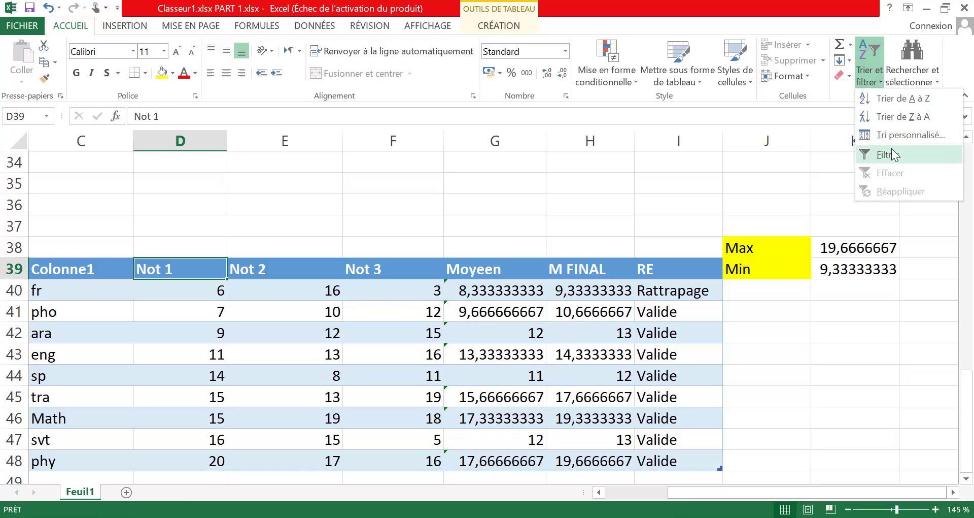
left_click(893, 155)
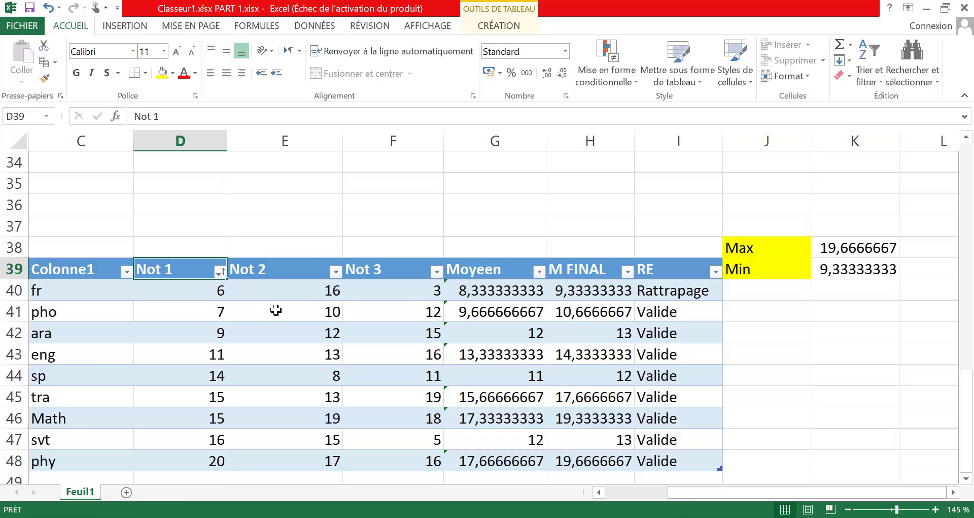